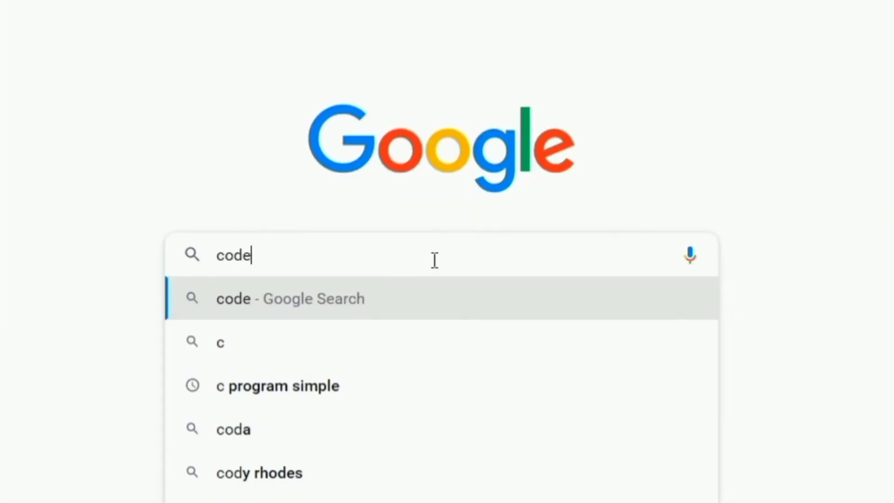
# - Search Google for codeblocks.org and open the official Code::Blocks website from the results
pyautogui.write('b')
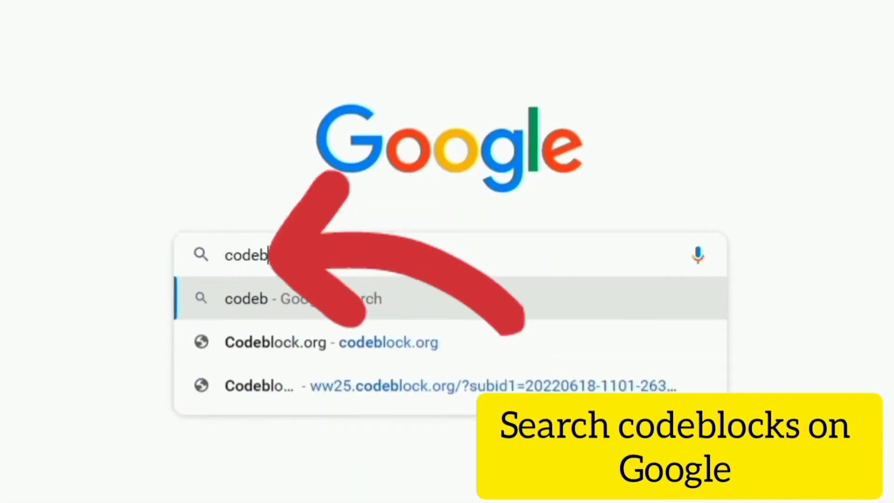
pyautogui.write('lock')
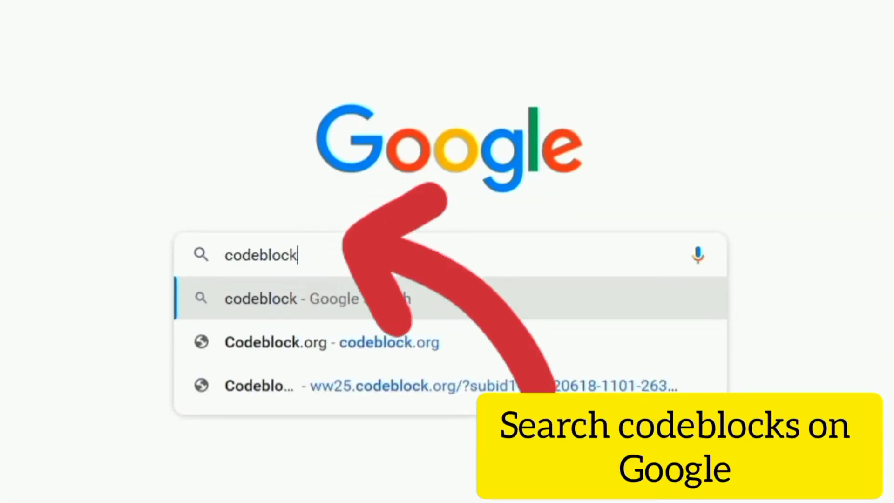
pyautogui.press('Return')
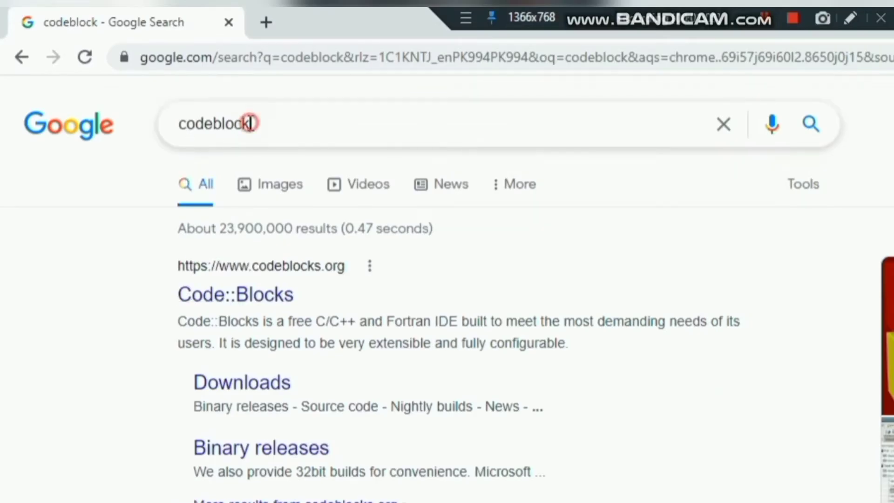
pyautogui.write('s.org')
pyautogui.press('Return')
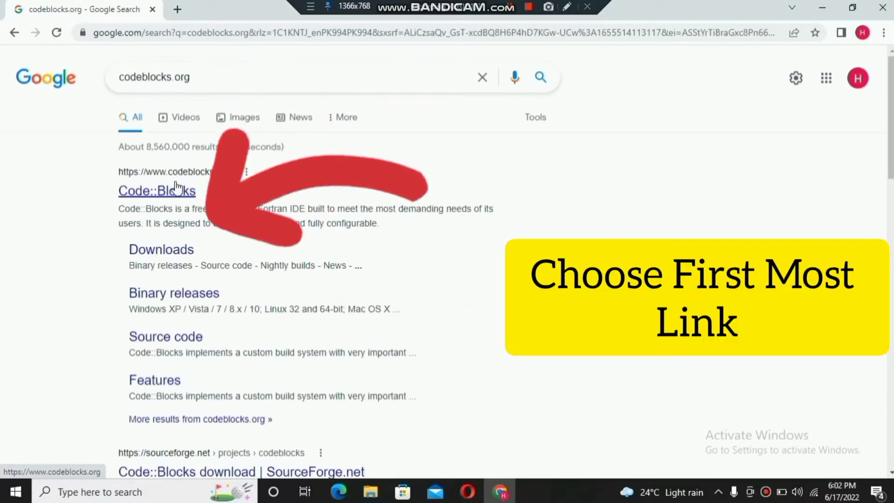
pyautogui.click(160, 199)
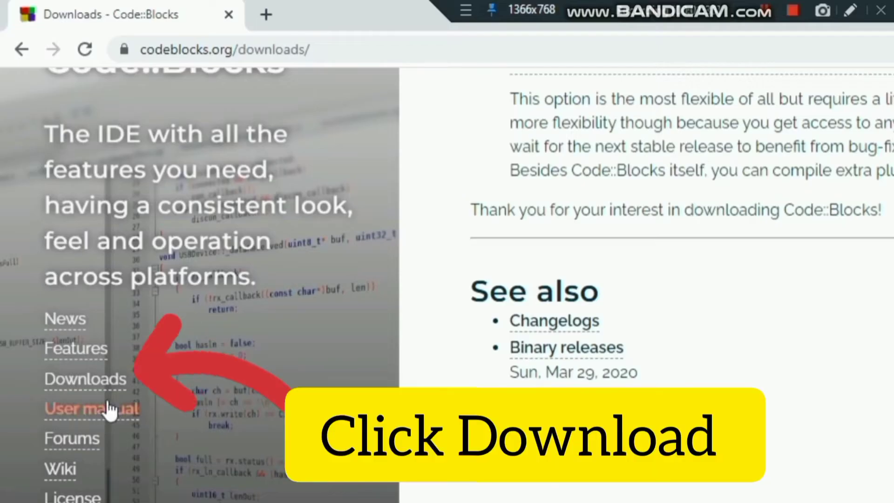
# - Open the site's binary releases download page and go to its Microsoft Windows file list
pyautogui.click(57, 252)
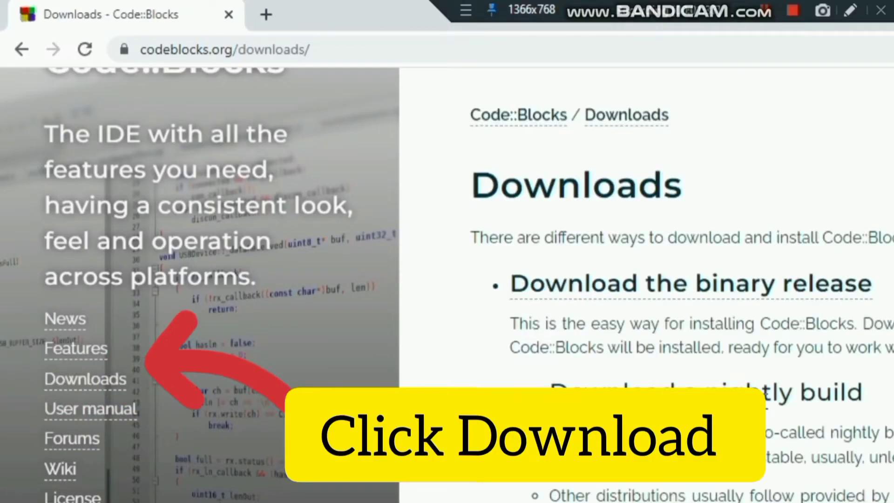
pyautogui.scroll(-15, 742, 315)
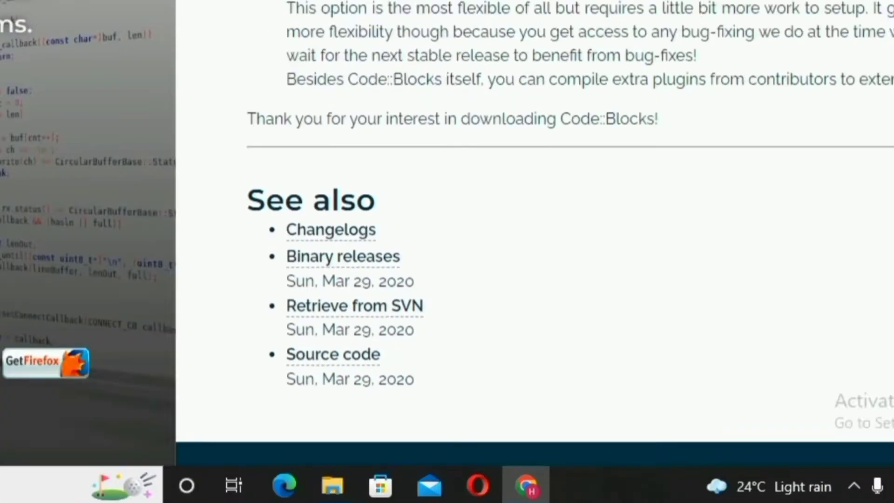
pyautogui.click(366, 125)
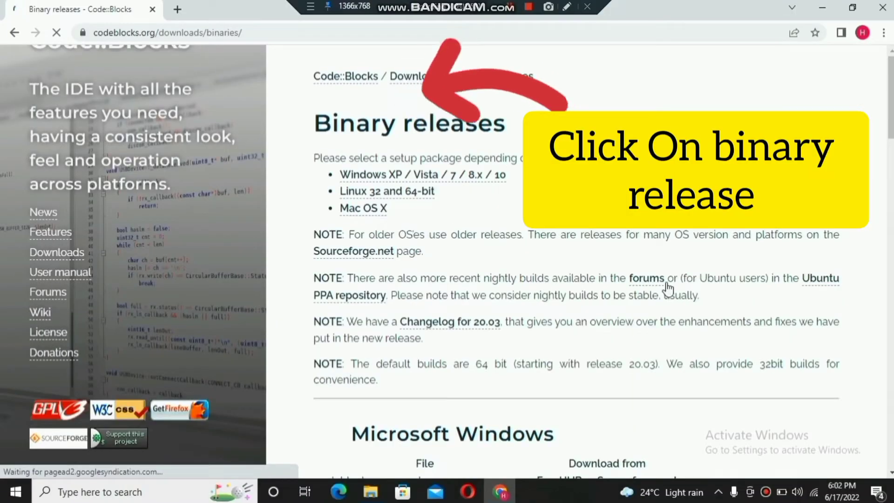
pyautogui.scroll(-3, 669, 285)
pyautogui.scroll(-3, 891, 179)
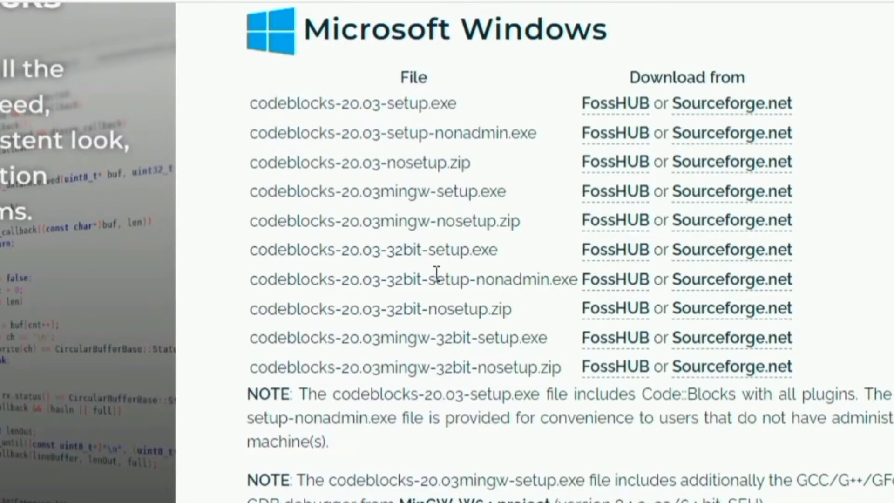
# - Follow the Sourceforge.net download link for codeblocks-20.03-32bit-setup.exe in the Microsoft Windows file list
pyautogui.moveTo(252, 250); pyautogui.dragTo(512, 247)
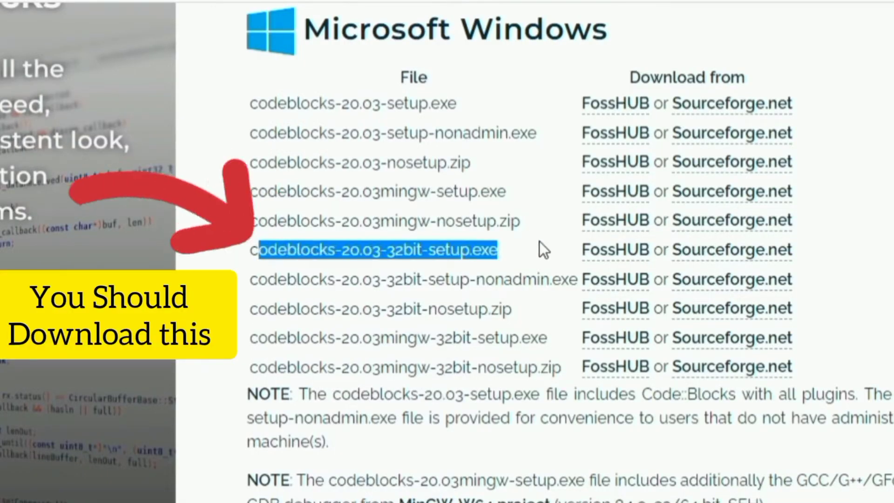
pyautogui.click(860, 192)
pyautogui.scroll(2, 893, 177)
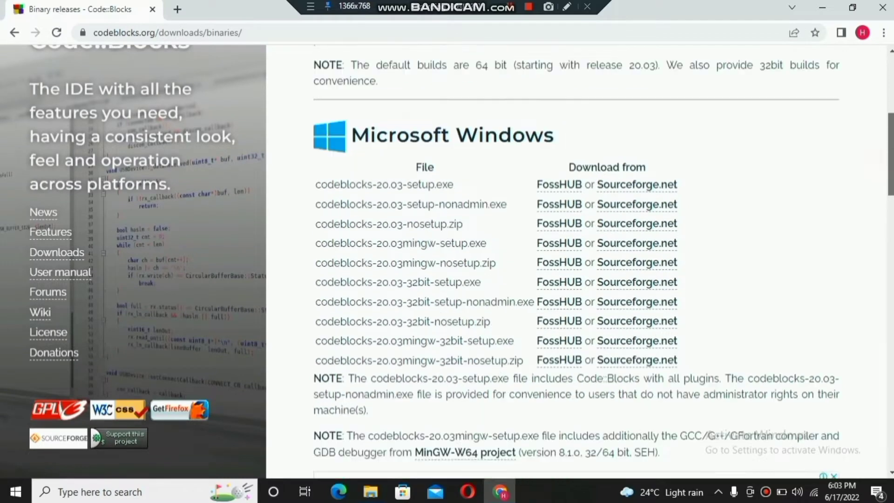
pyautogui.scroll(-1, 580, 261)
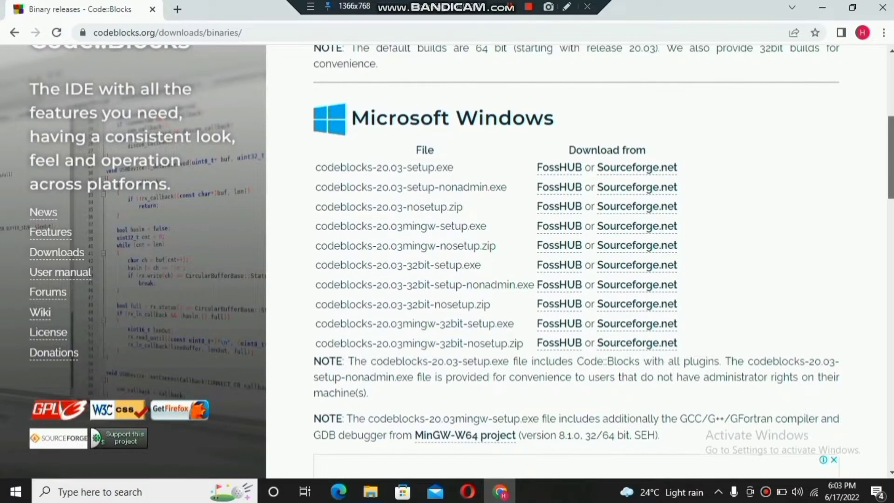
pyautogui.scroll(1, 604, 262)
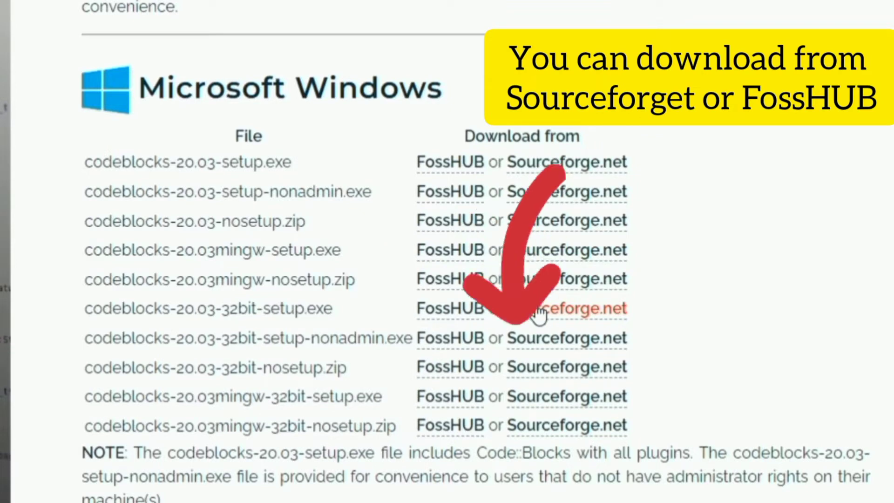
pyautogui.click(536, 312)
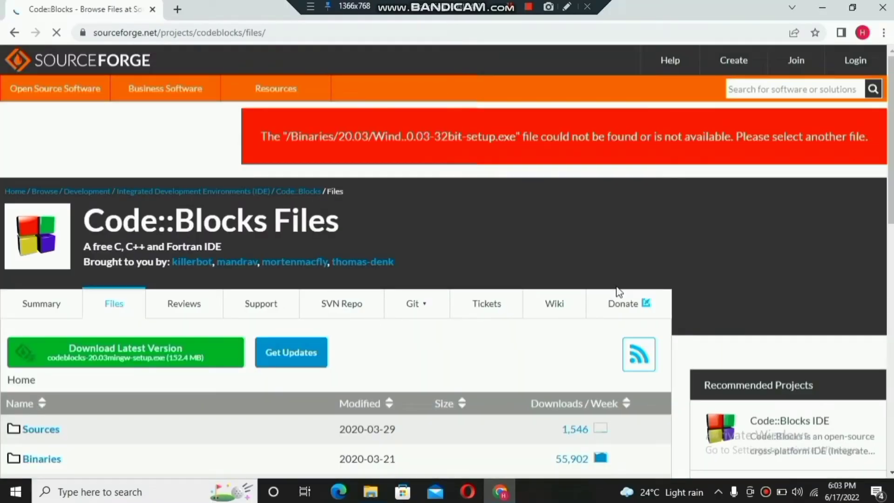
# - Download the latest version, codeblocks-20.03mingw-setup.exe, from the Code::Blocks Files page on SourceForge
pyautogui.scroll(-2, 423, 326)
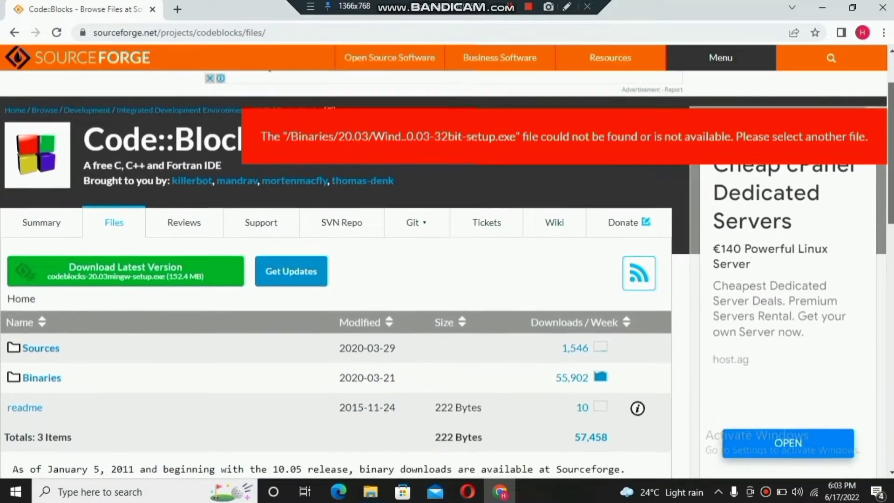
pyautogui.moveTo(890, 104); pyautogui.dragTo(890, 213)
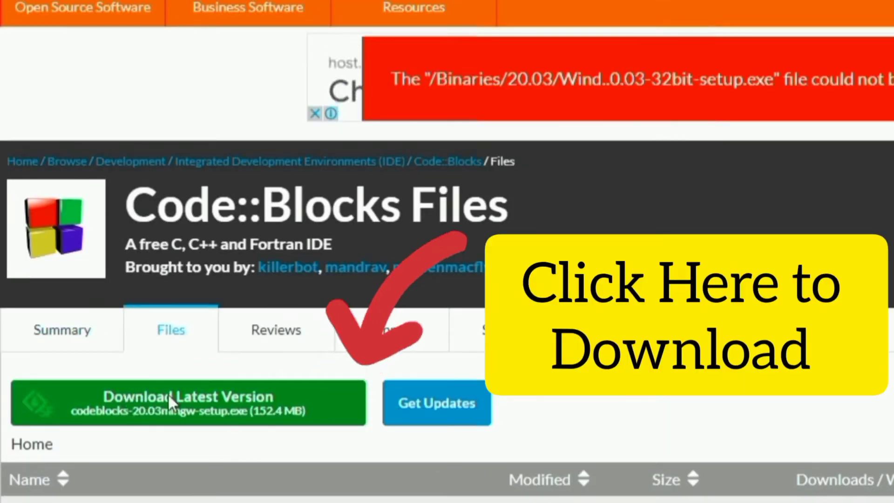
pyautogui.click(175, 407)
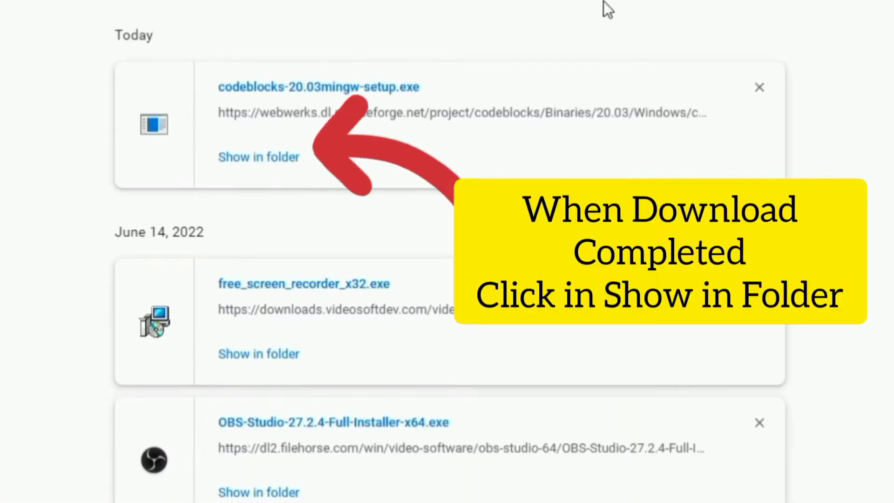
# - Run the downloaded codeblocks-20.03mingw-setup file, accept the license, and install the full component set in C:\Program Files\CodeBlocks
pyautogui.click(281, 158)
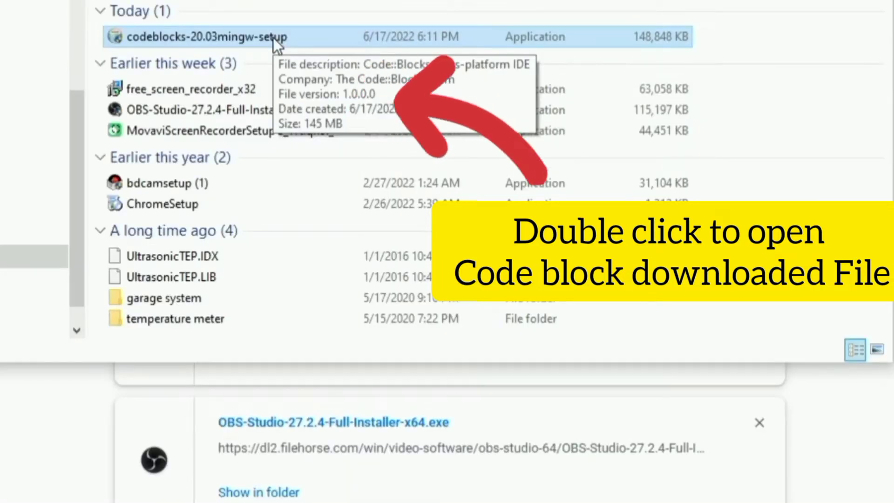
pyautogui.doubleClick(272, 38)
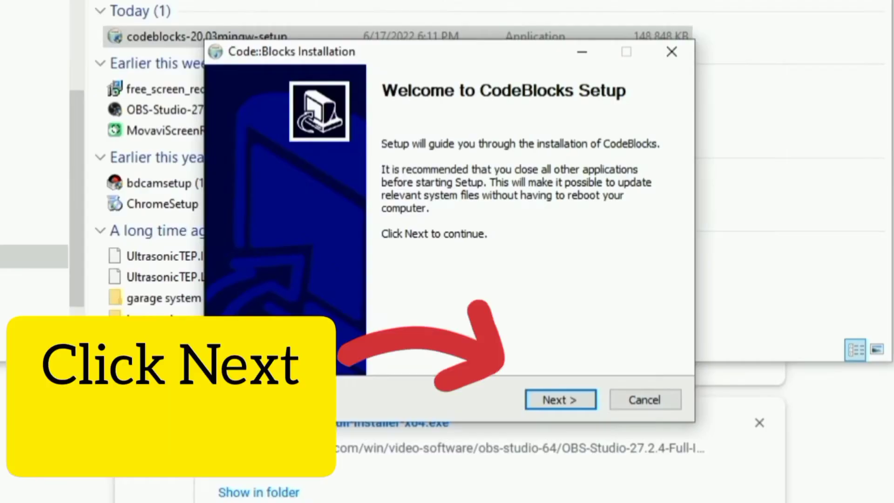
pyautogui.click(538, 351)
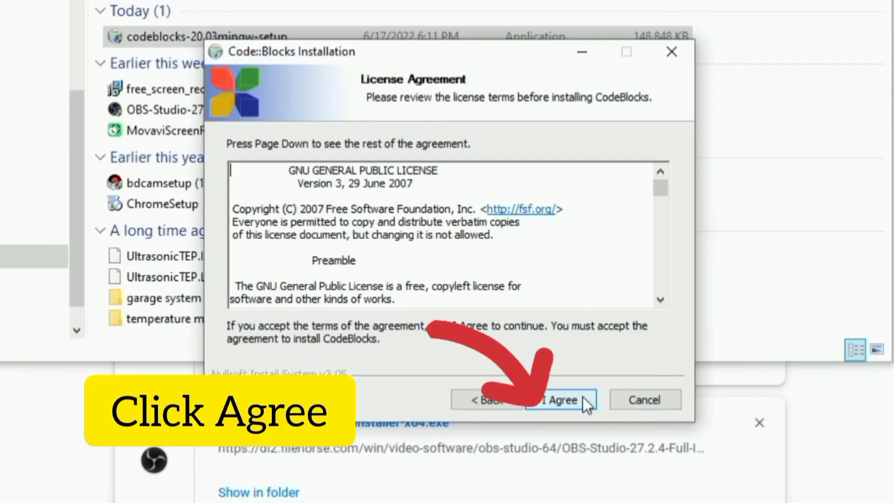
pyautogui.click(583, 398)
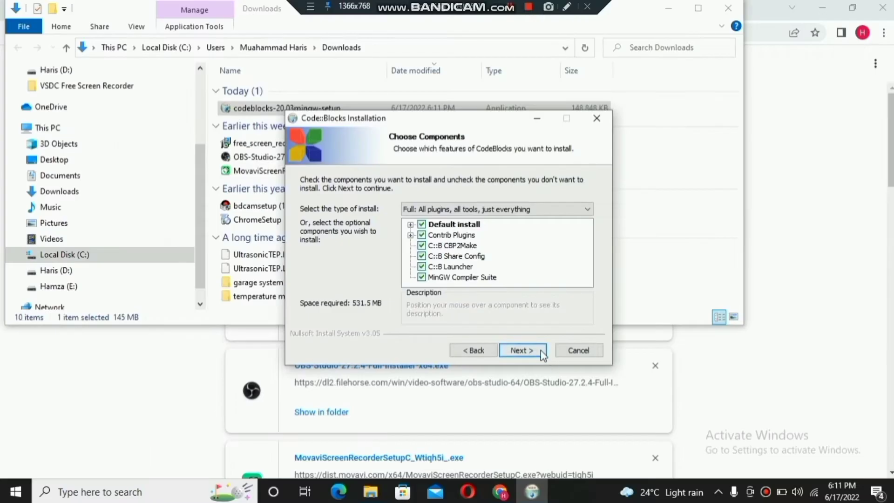
pyautogui.click(583, 398)
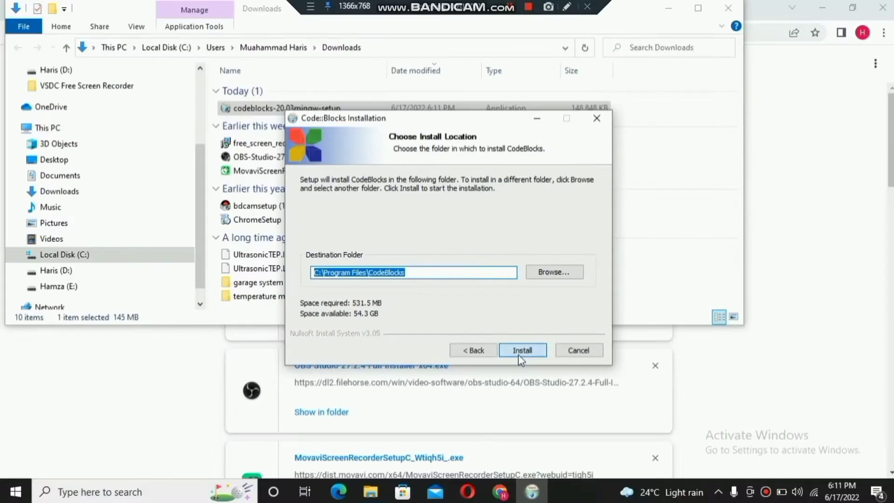
pyautogui.click(554, 404)
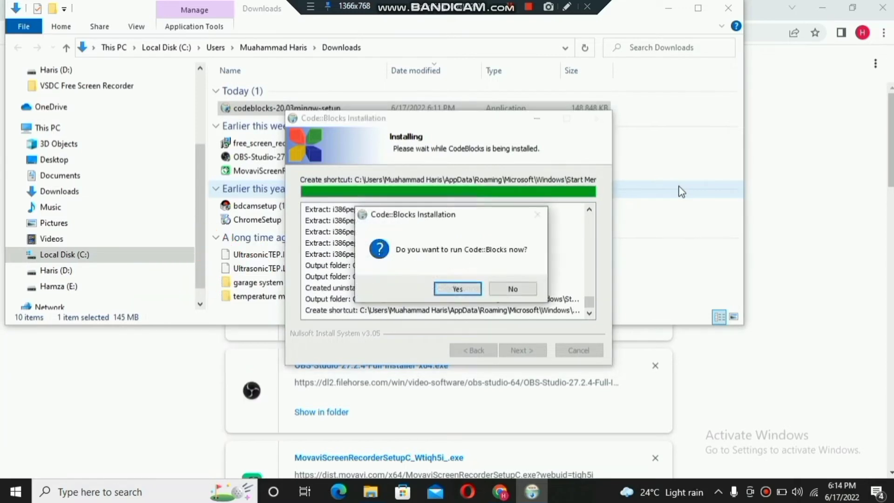
# - Choose to run Code::Blocks right after installation and finish the setup wizard
pyautogui.click(451, 288)
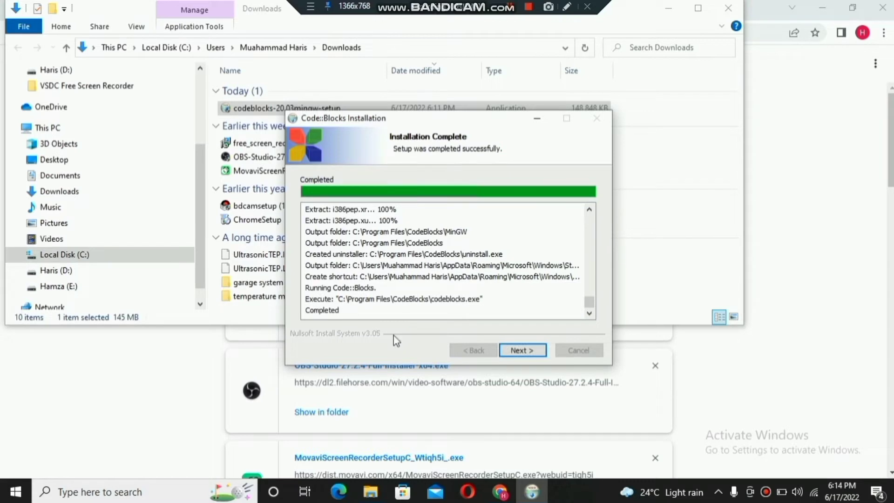
pyautogui.click(539, 354)
pyautogui.click(522, 350)
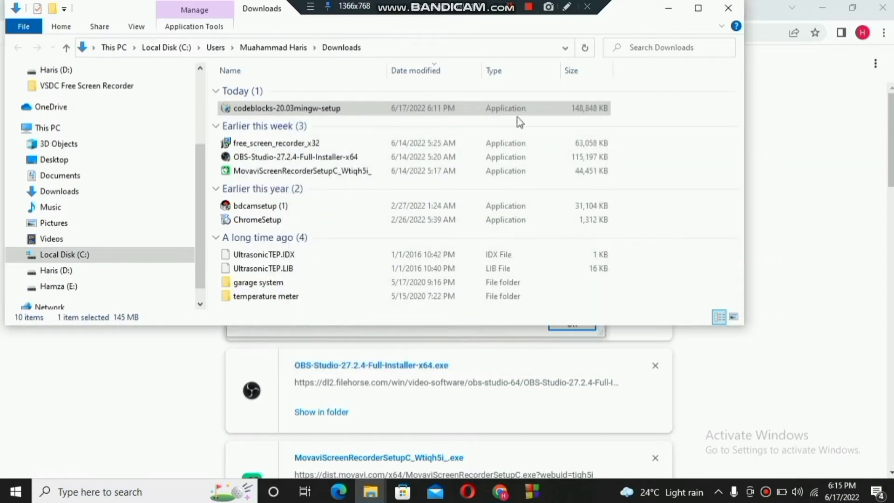
# - In File Explorer, open C:\Program Files\CodeBlocks\MinGW\bin and copy the folder's full path
pyautogui.moveTo(364, 497)
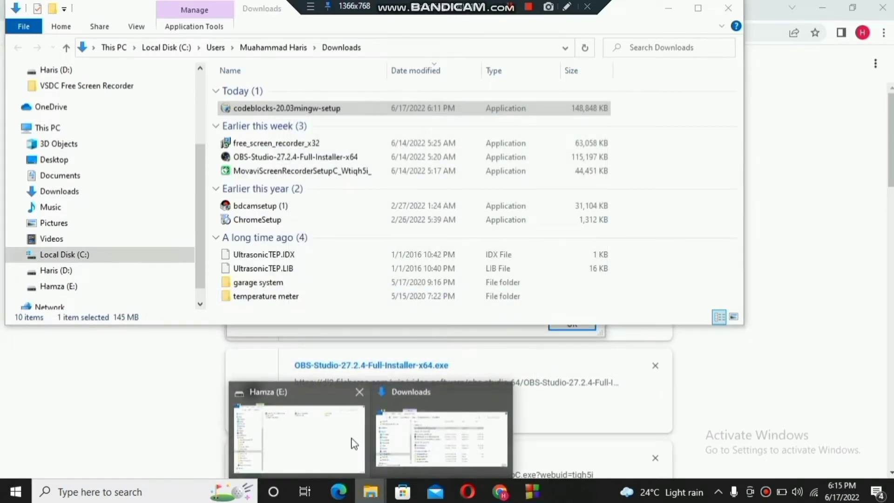
pyautogui.click(298, 436)
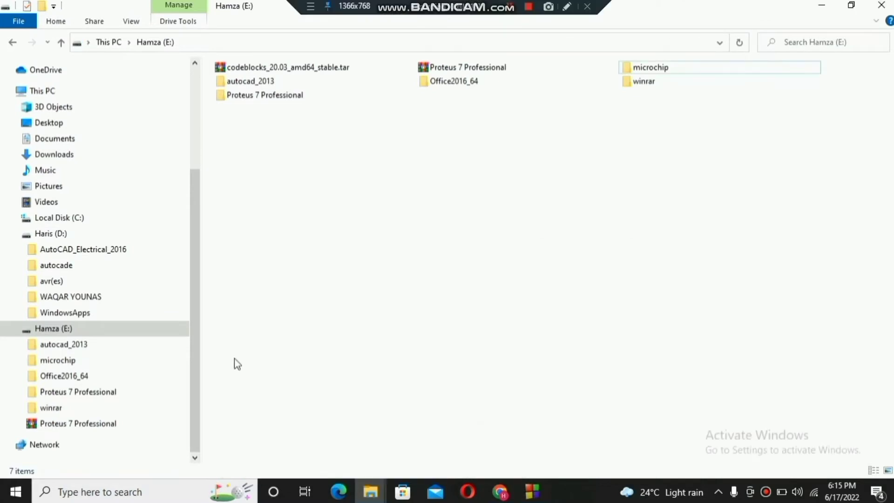
pyautogui.click(80, 218)
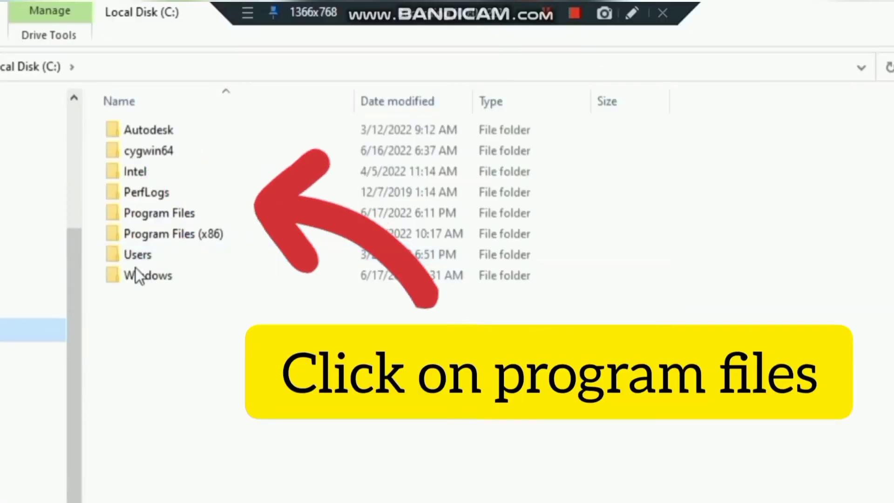
pyautogui.doubleClick(161, 213)
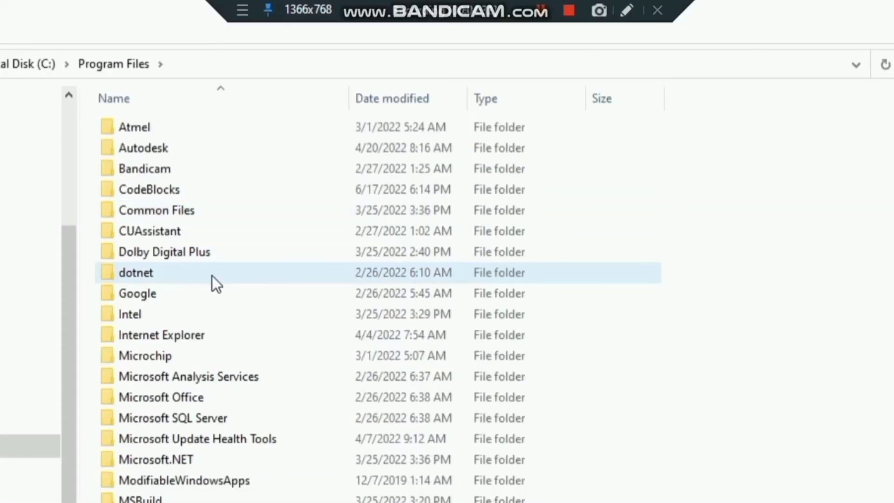
pyautogui.doubleClick(188, 192)
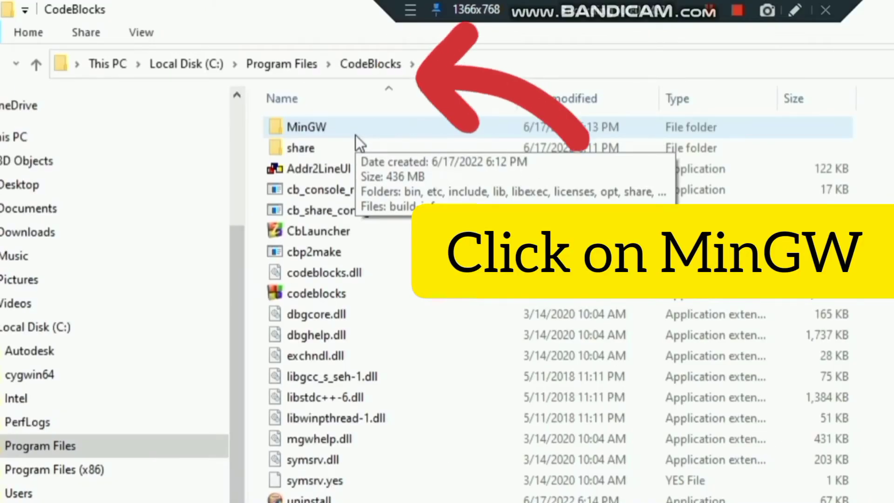
pyautogui.doubleClick(356, 133)
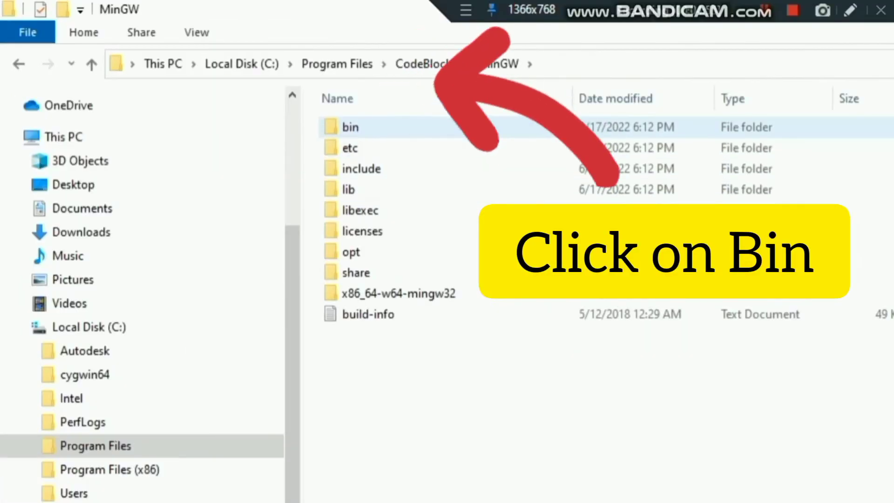
pyautogui.doubleClick(342, 86)
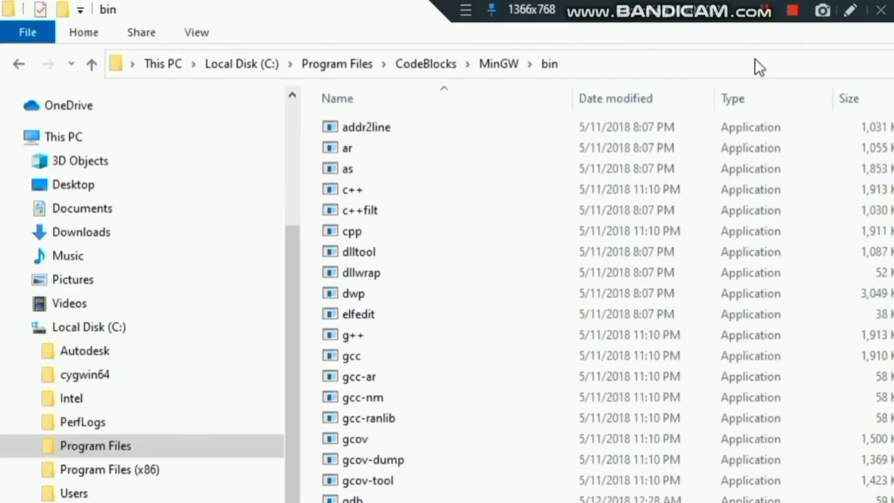
pyautogui.click(753, 61)
pyautogui.hotkey('ctrl', 'c')
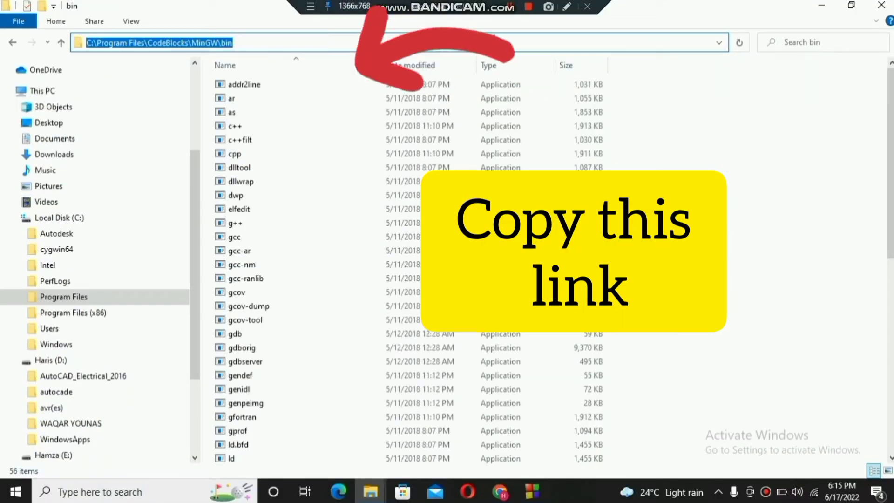
# - Minimize the File Explorer window, then find and open the Windows Control Panel
pyautogui.click(822, 5)
pyautogui.press('super')
pyautogui.write('c')
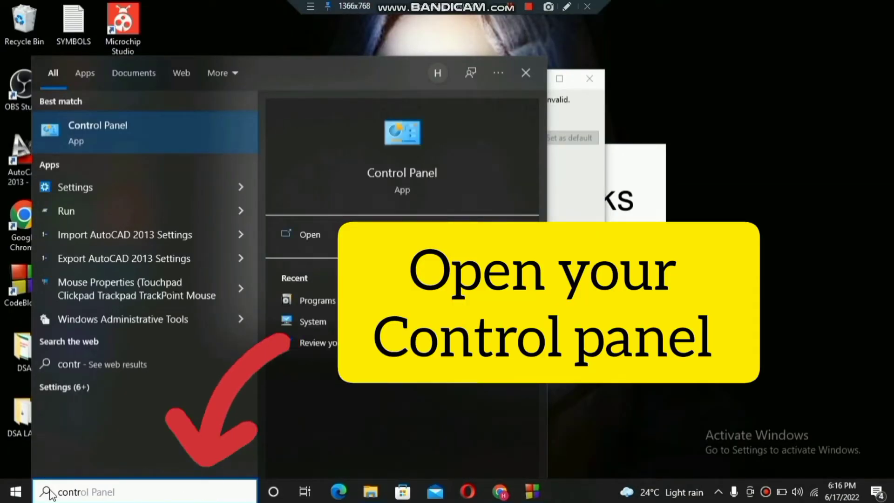
pyautogui.write('ontr')
pyautogui.press('Return')
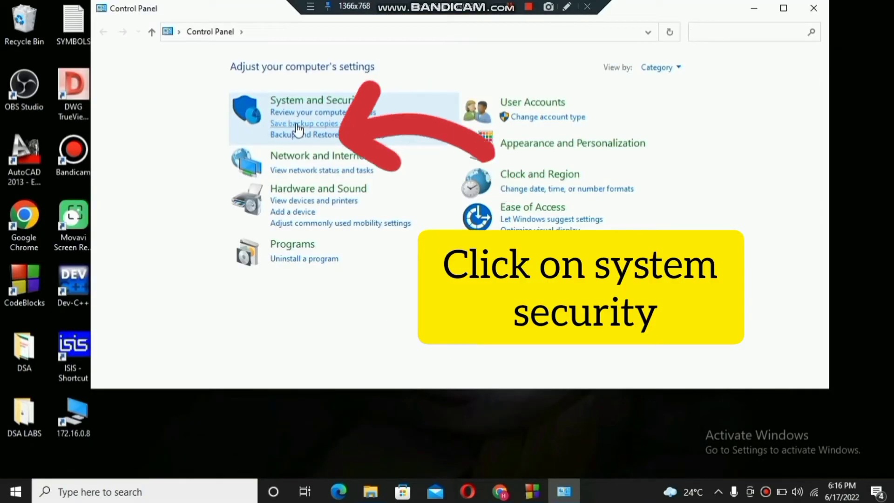
# - Open the Environment Variables settings through System and Security, System, and Advanced system settings
pyautogui.click(314, 100)
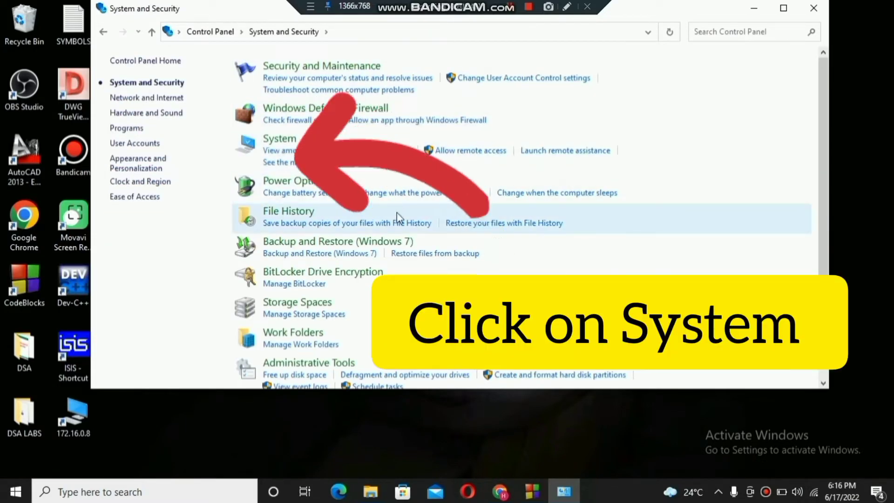
pyautogui.click(279, 138)
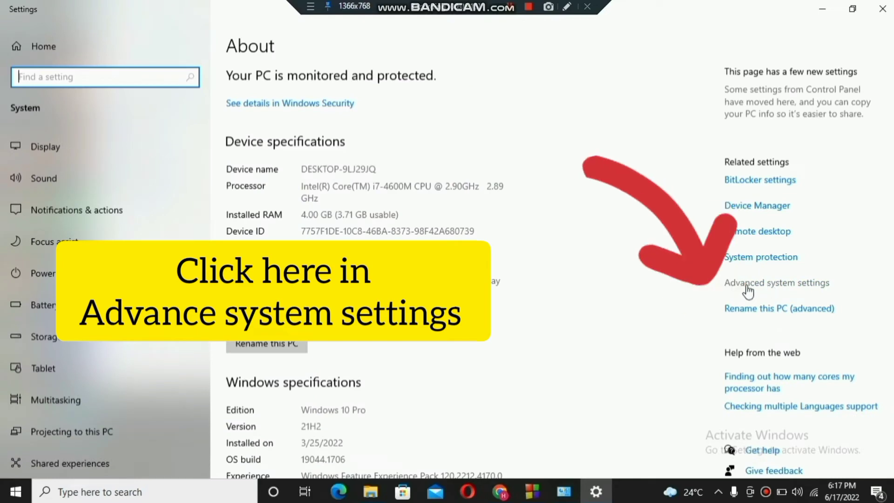
pyautogui.click(754, 289)
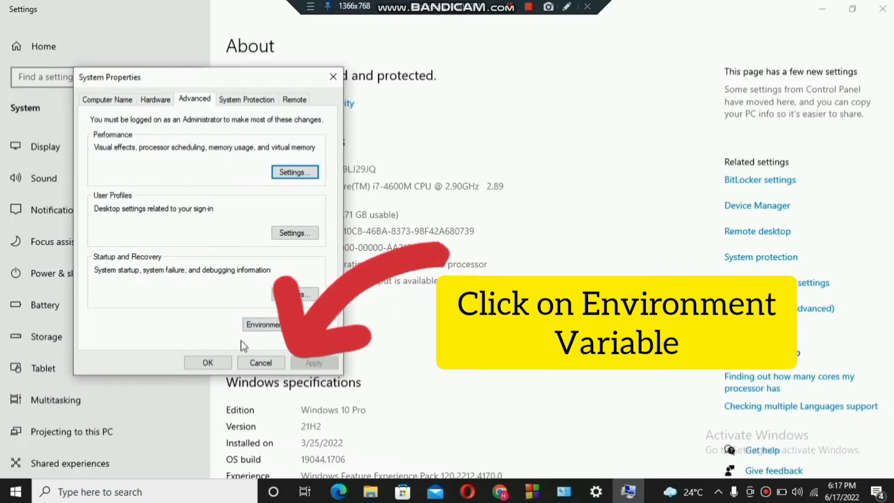
pyautogui.click(276, 323)
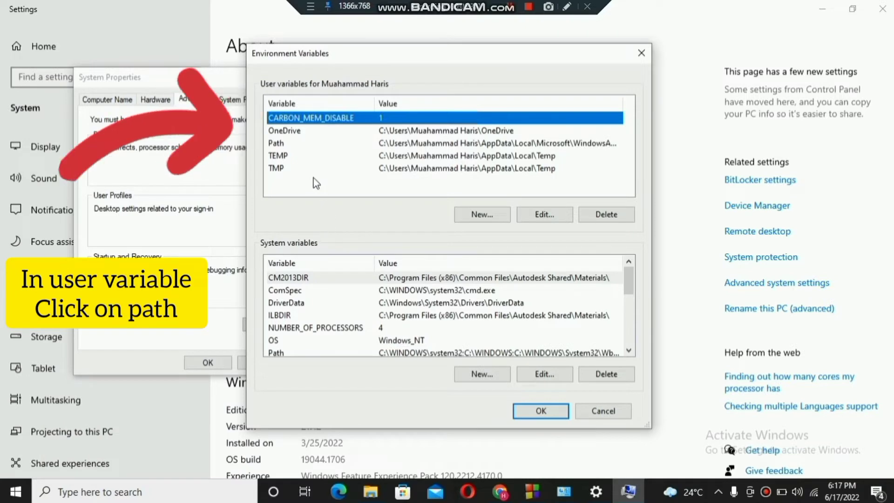
# - Create a user environment variable named codeblocks with the copied path C:\Program Files\CodeBlocks\MinGW\bin as its value, and confirm the system properties
pyautogui.click(302, 145)
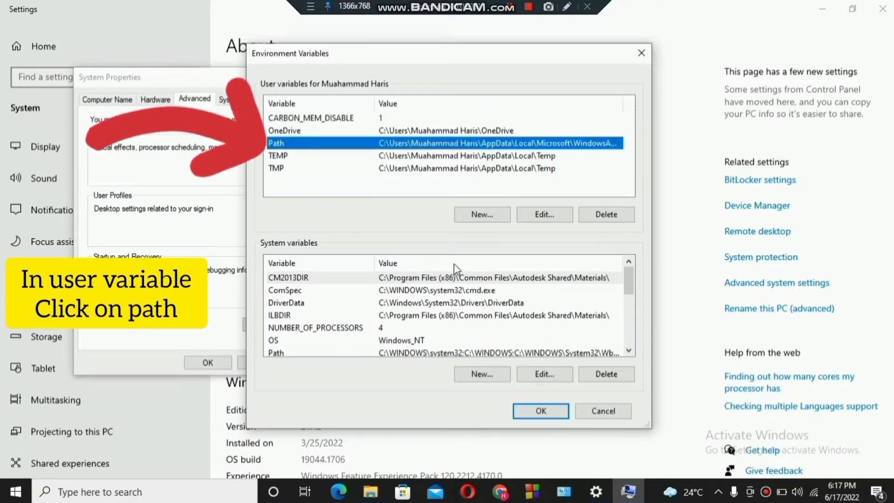
pyautogui.click(554, 215)
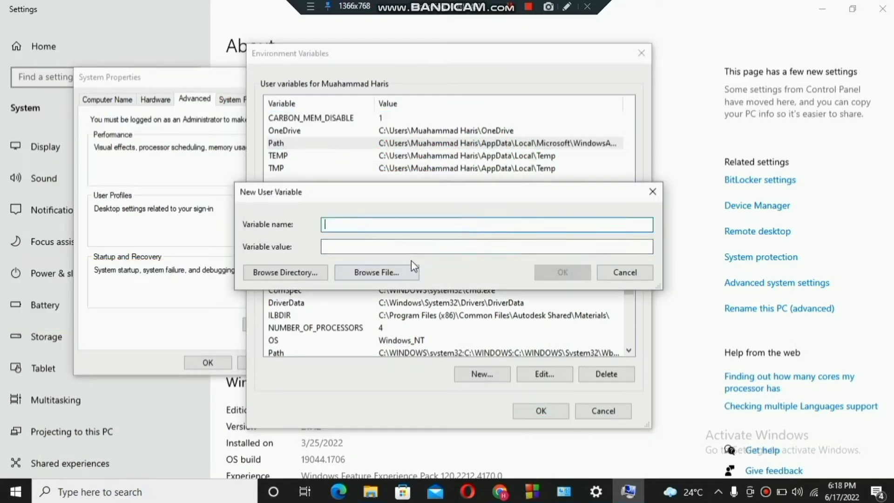
pyautogui.click(420, 243)
pyautogui.hotkey('ctrl', 'v')
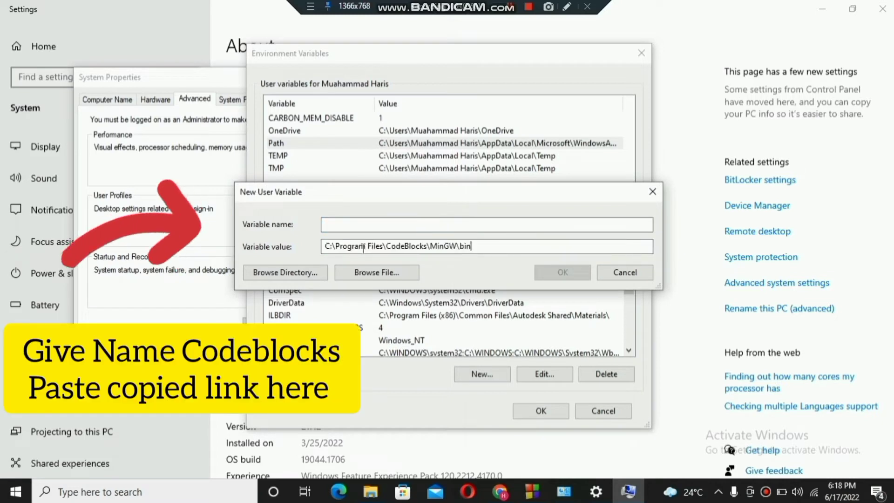
pyautogui.click(360, 226)
pyautogui.write('c')
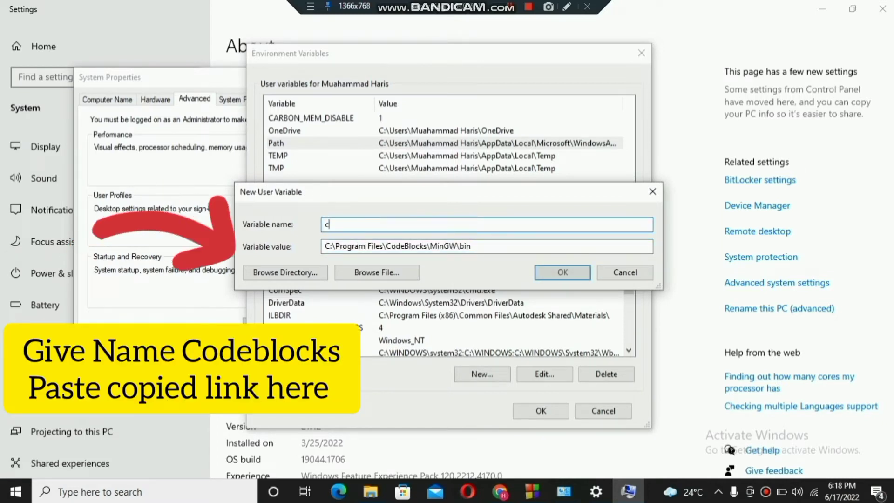
pyautogui.write('odeblocks')
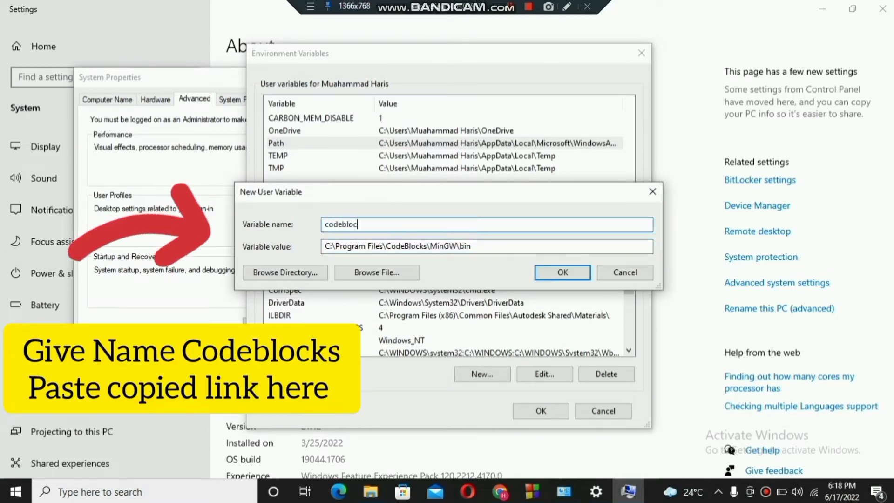
pyautogui.click(547, 274)
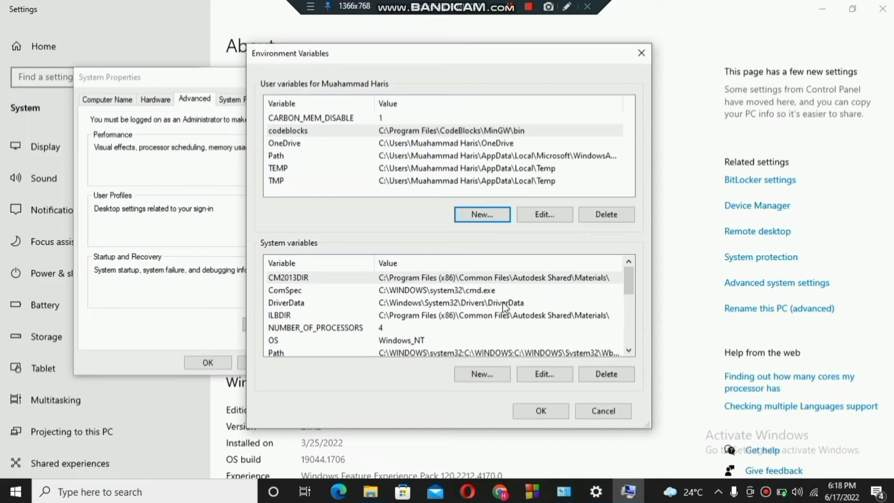
pyautogui.click(539, 409)
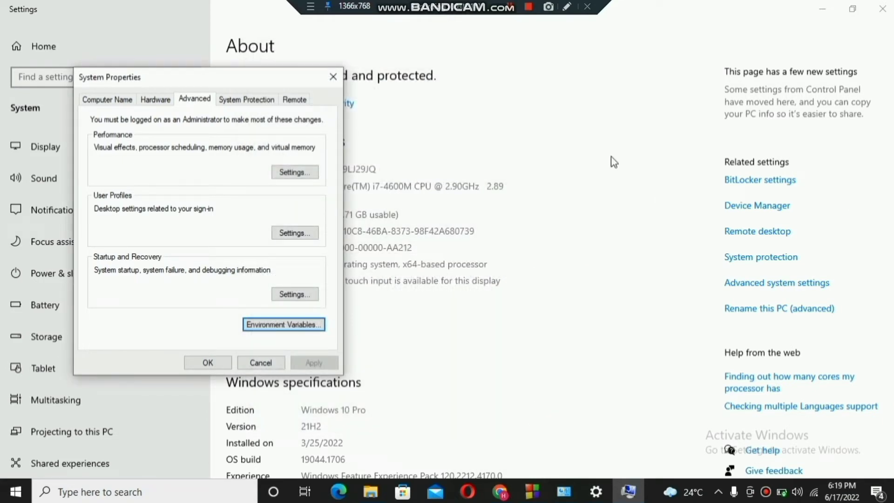
pyautogui.click(200, 366)
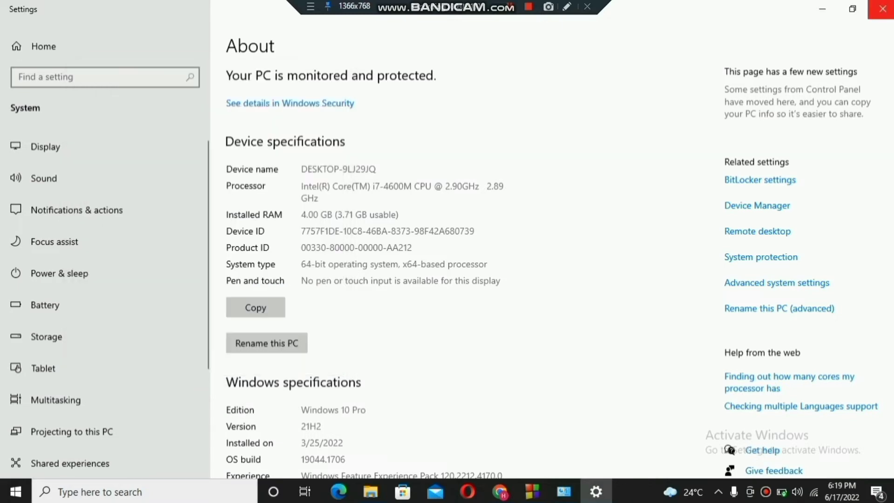
# - Minimize the Settings and Control Panel windows and launch Code::Blocks from the desktop
pyautogui.click(823, 7)
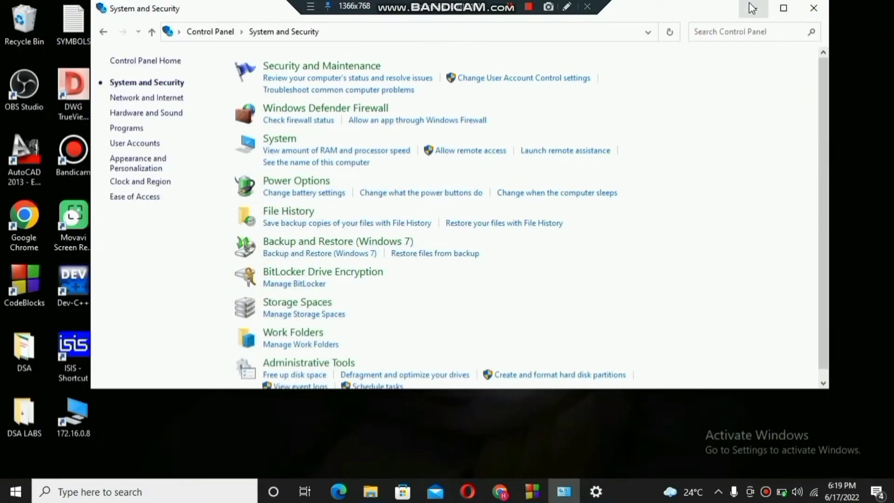
pyautogui.click(752, 8)
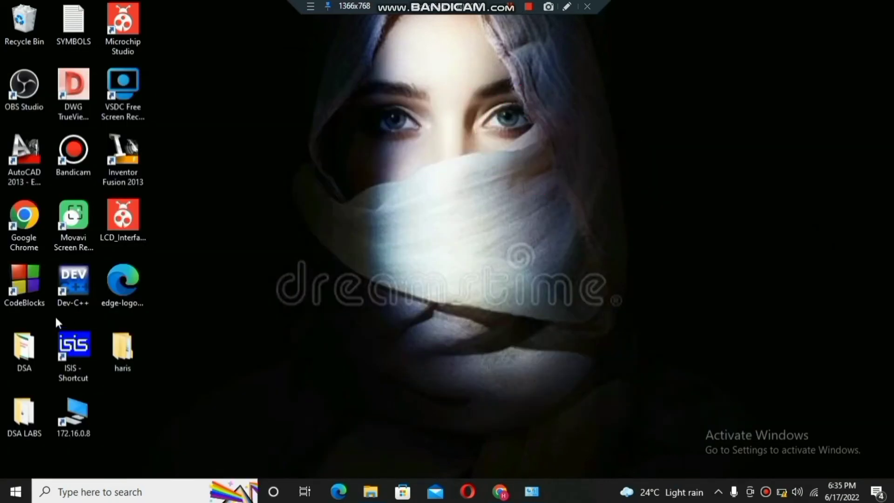
pyautogui.doubleClick(21, 283)
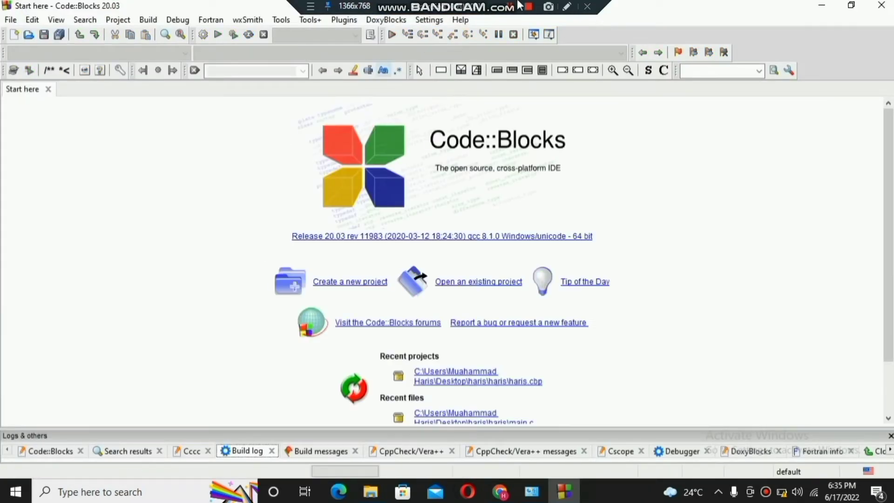
pyautogui.click(571, 10)
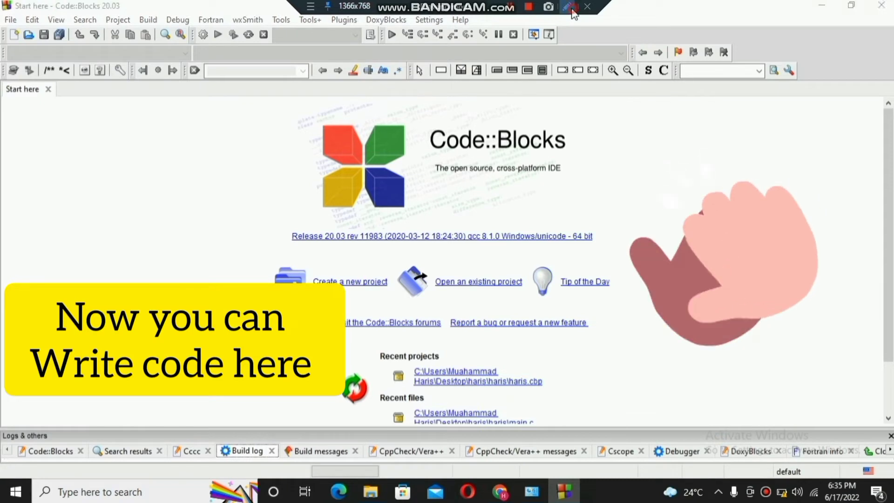
pyautogui.click(885, 120)
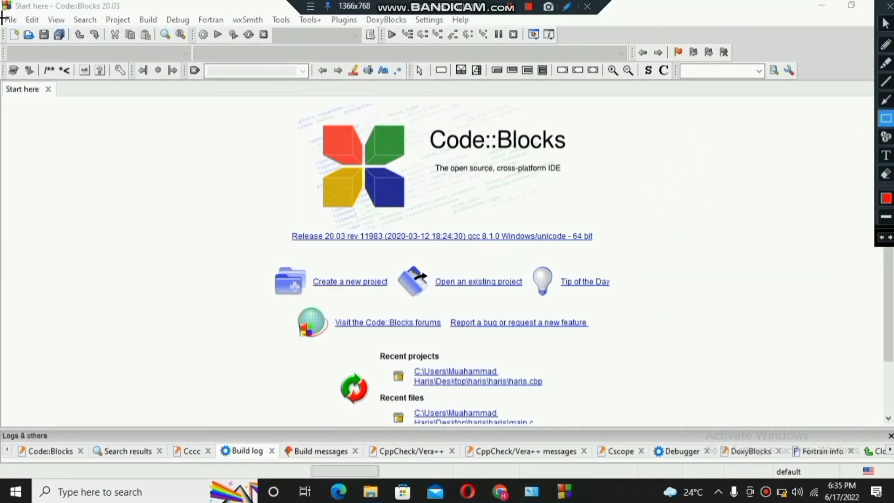
pyautogui.moveTo(2, 13); pyautogui.dragTo(21, 28)
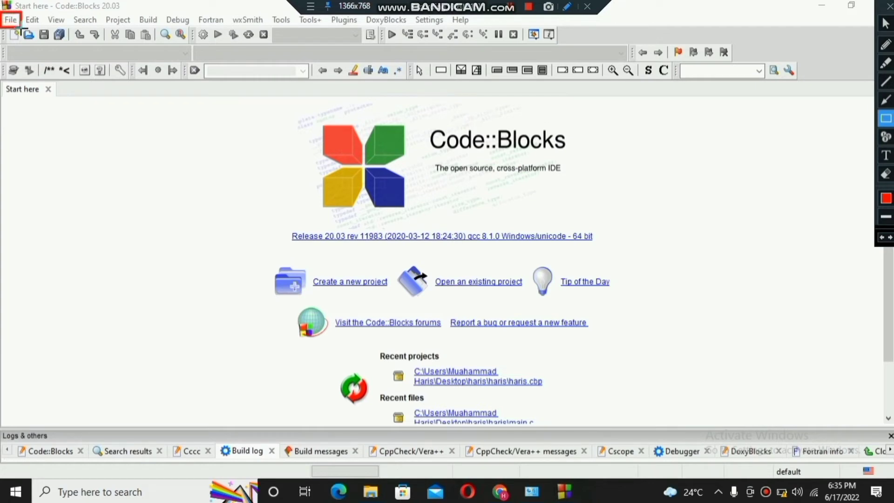
pyautogui.click(886, 5)
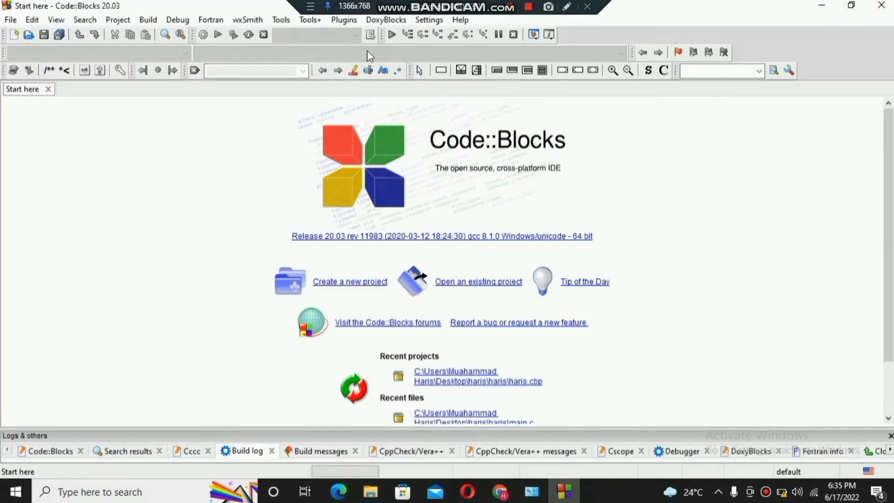
# - Start creating a new project from the available project templates
pyautogui.click(11, 21)
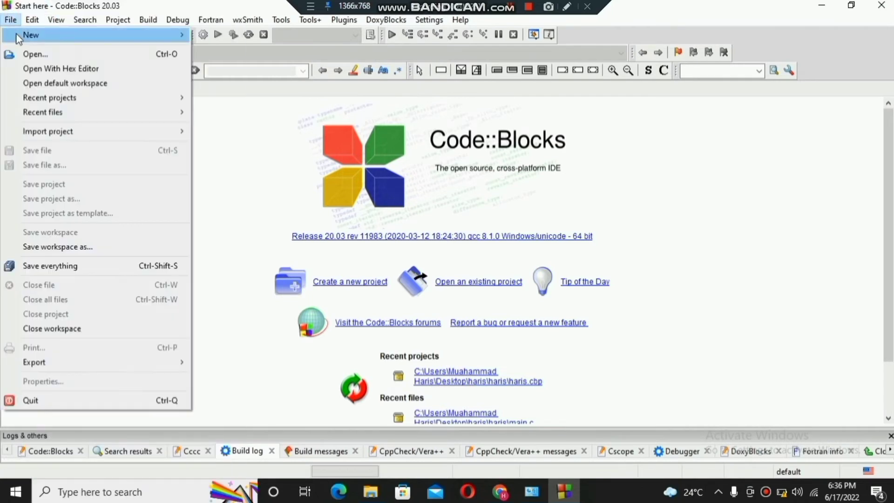
pyautogui.moveTo(116, 34)
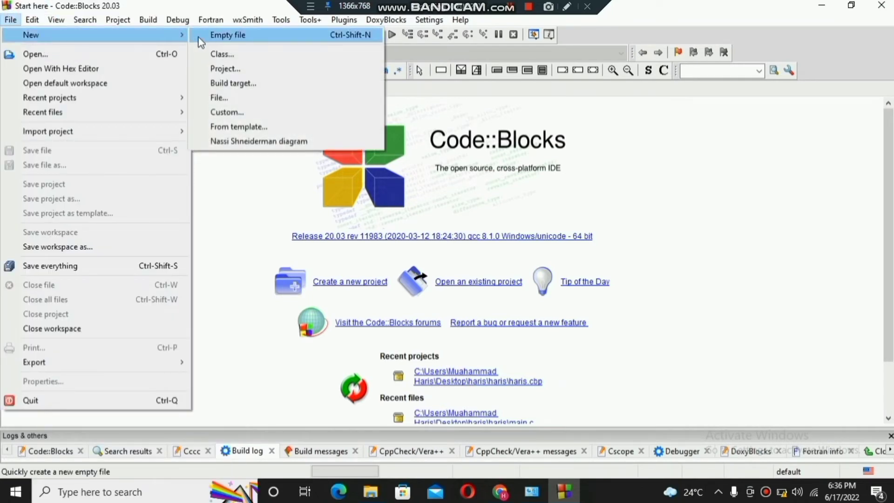
pyautogui.click(220, 65)
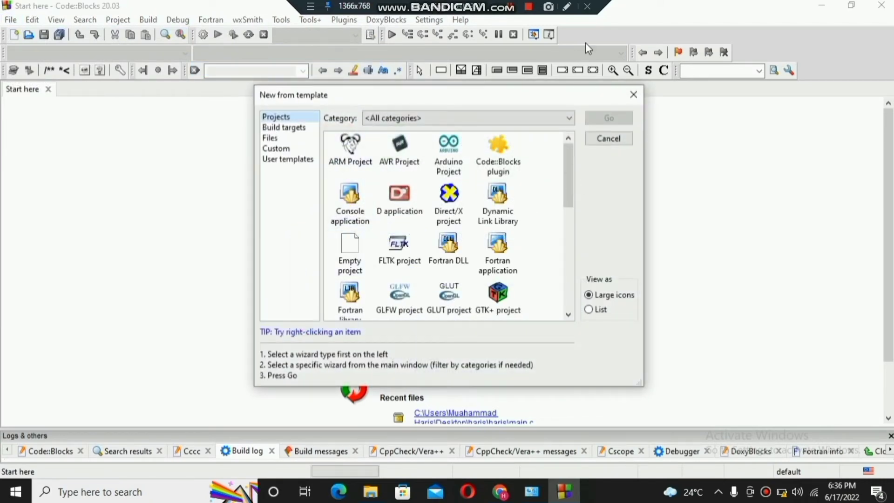
pyautogui.click(567, 6)
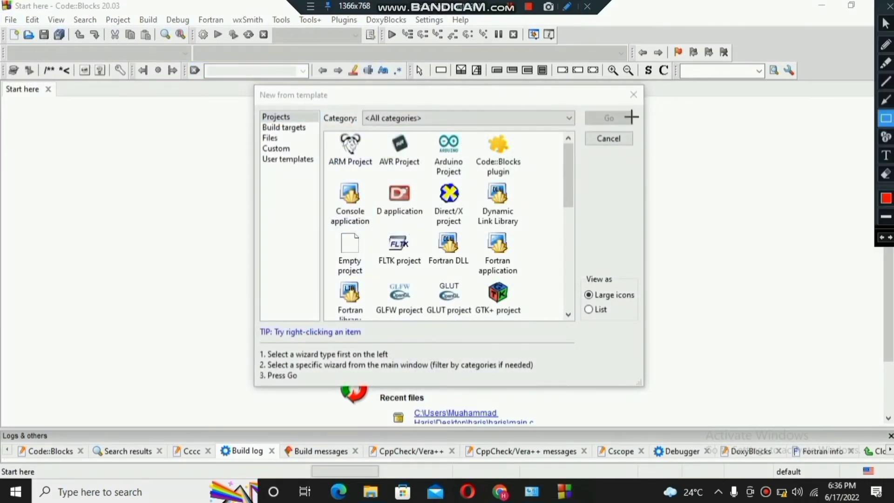
pyautogui.moveTo(326, 177); pyautogui.dragTo(378, 236)
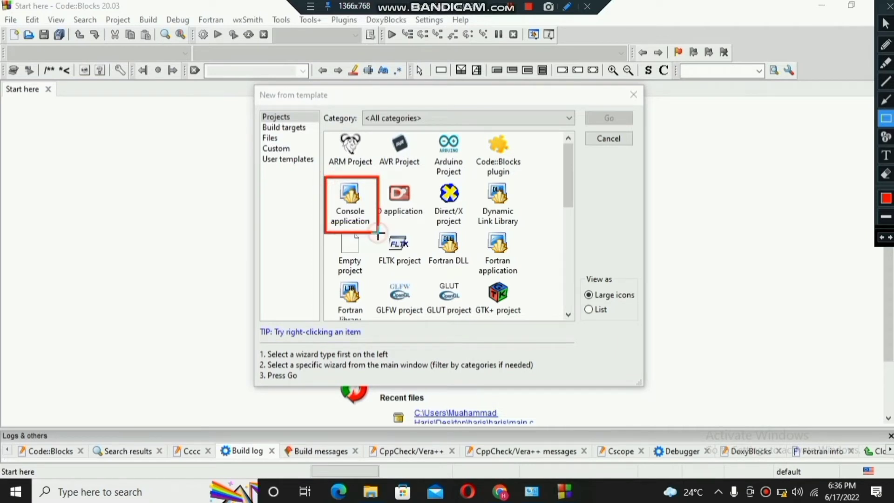
pyautogui.click(888, 6)
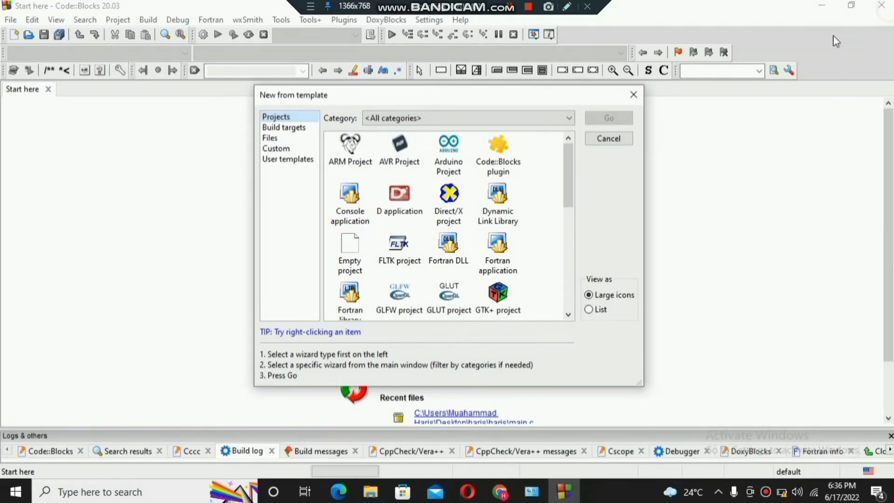
# - Start the Console application wizard and accept C++ as the project language
pyautogui.doubleClick(354, 200)
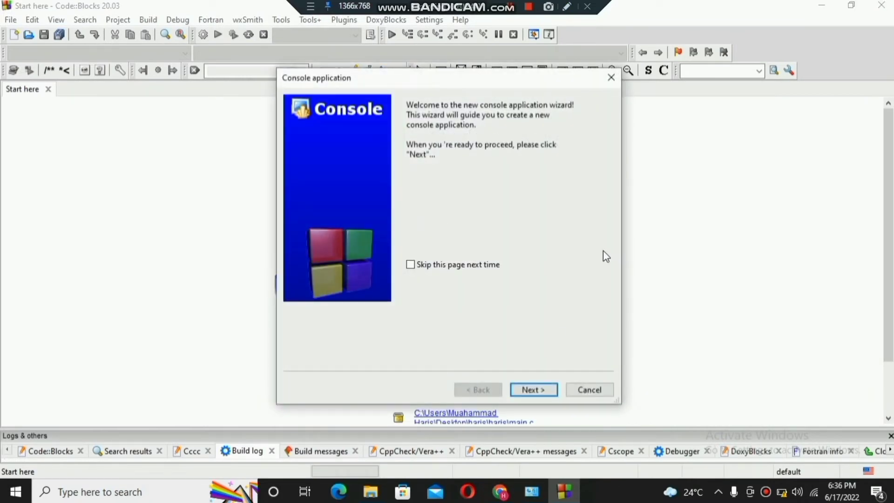
pyautogui.click(534, 389)
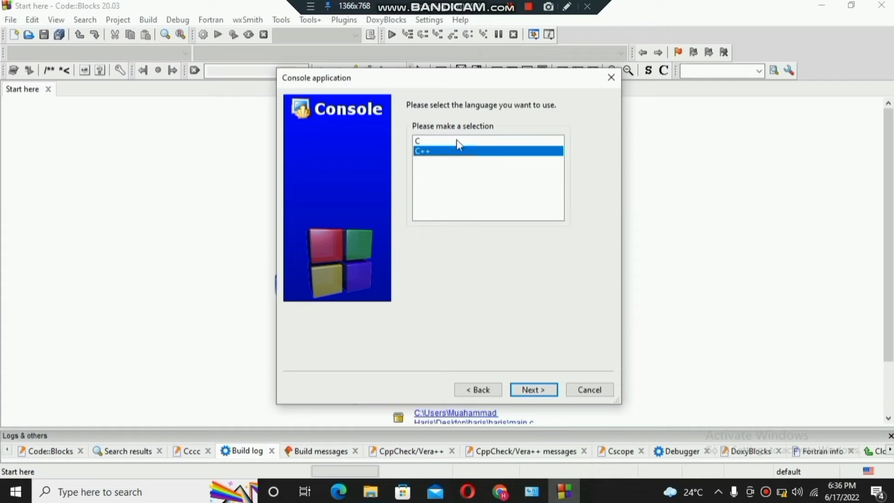
pyautogui.click(525, 391)
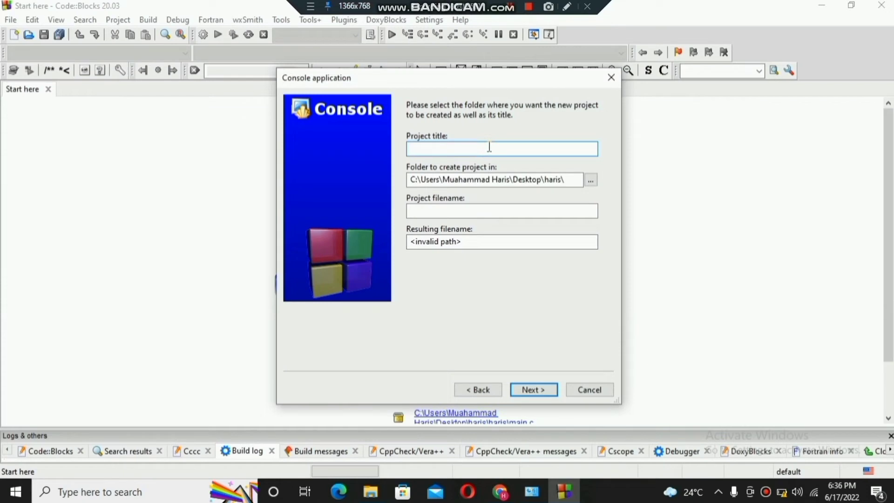
# - Enter a first name as the project title and choose the existing subfolder inside the current desktop folder as the project location
pyautogui.write('talha')
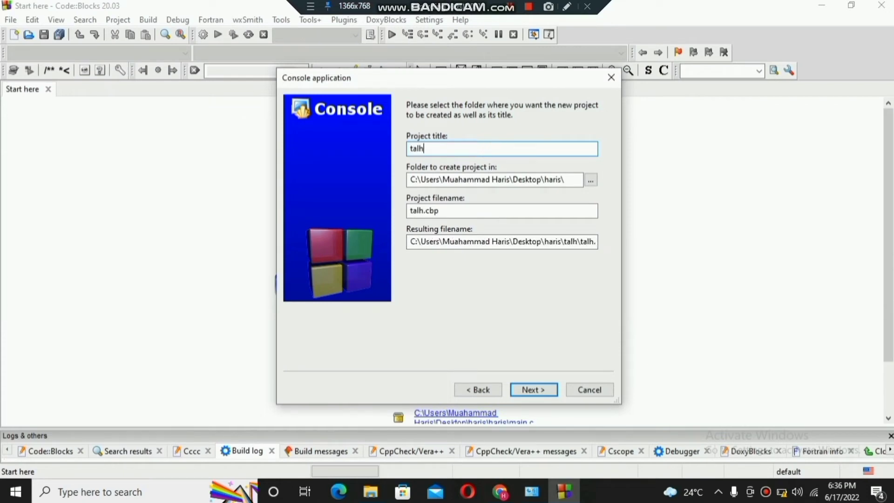
pyautogui.click(591, 181)
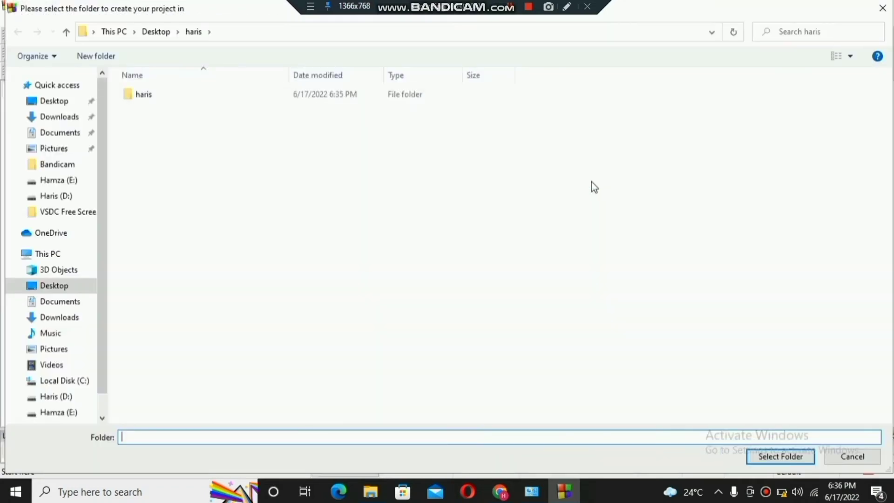
pyautogui.click(179, 99)
pyautogui.doubleClick(180, 99)
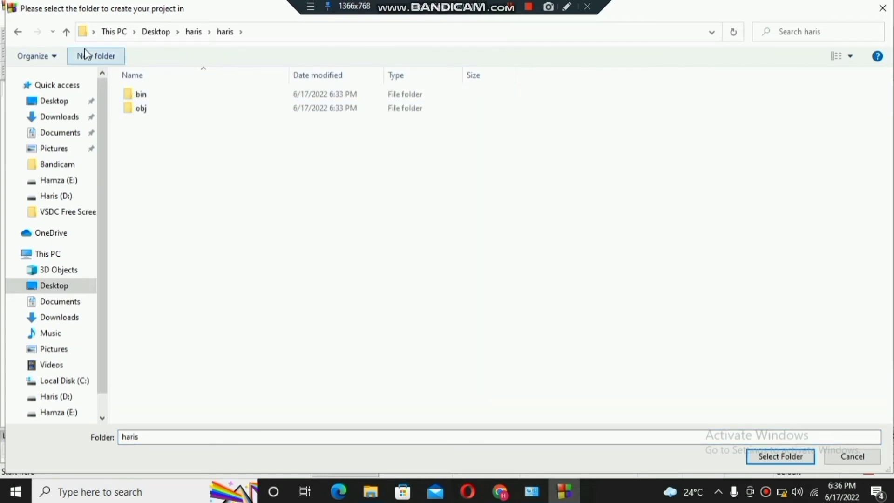
pyautogui.click(18, 31)
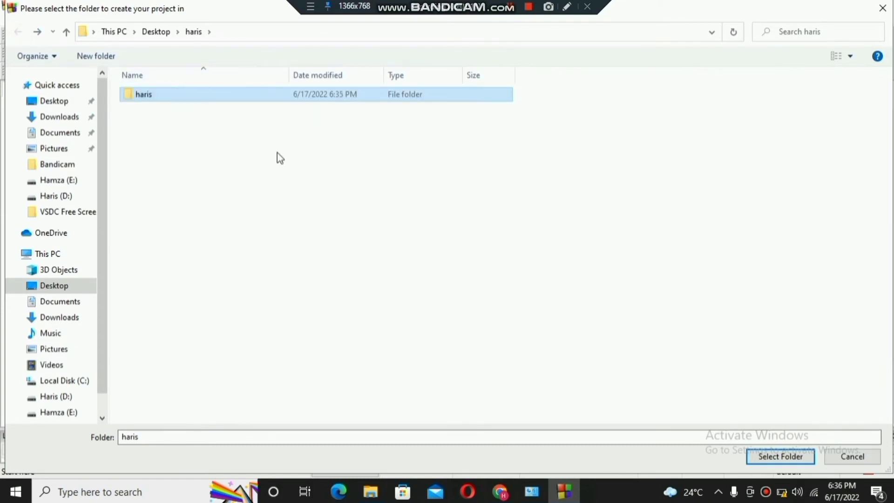
pyautogui.click(796, 456)
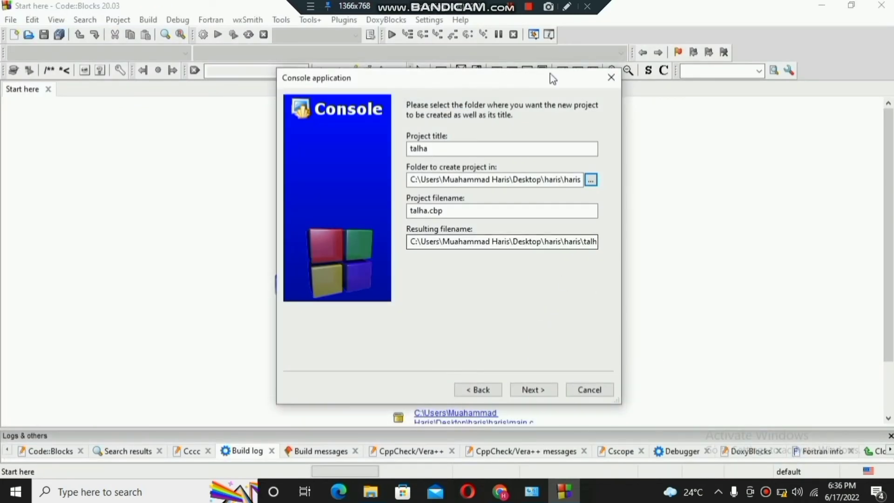
pyautogui.click(567, 6)
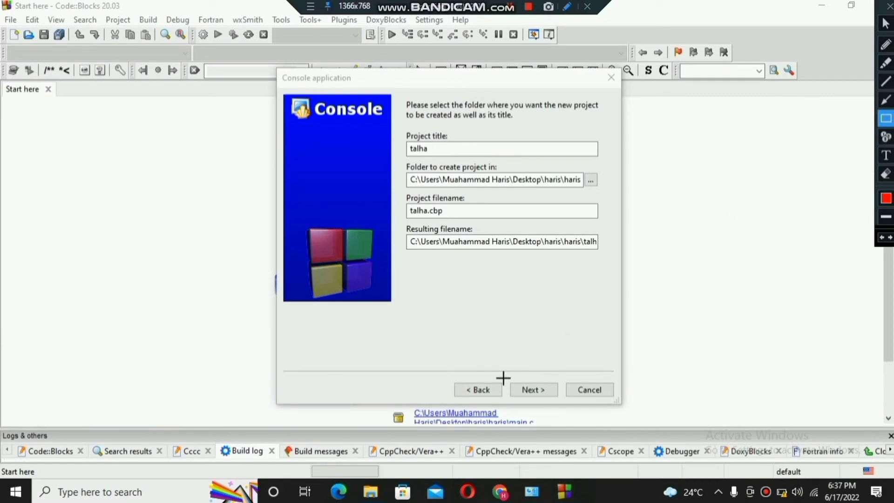
pyautogui.moveTo(502, 378); pyautogui.dragTo(565, 405)
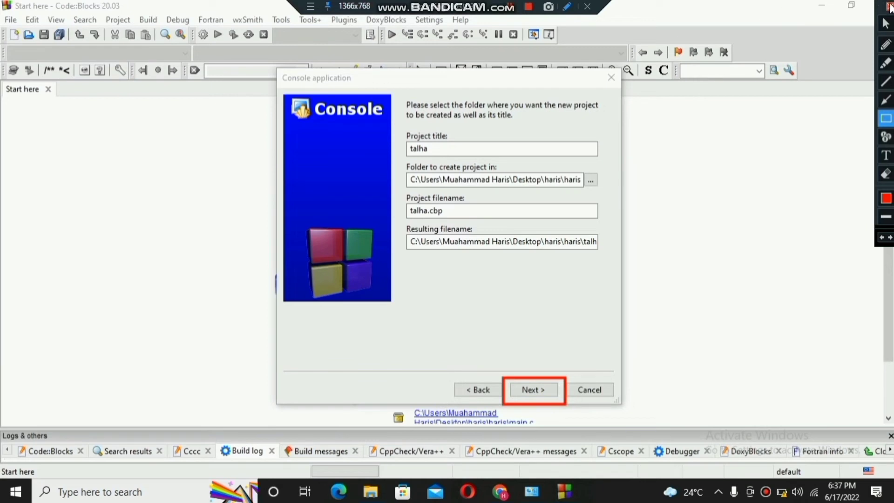
pyautogui.click(887, 6)
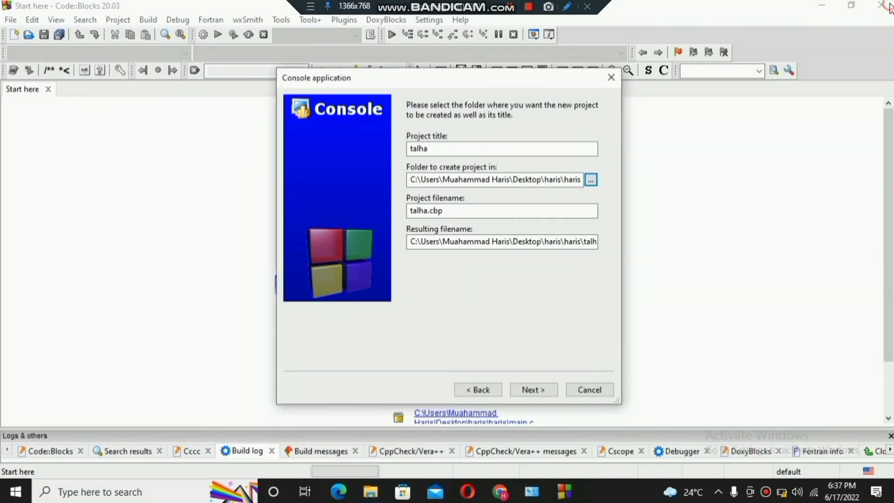
# - Accept the project title and folder, keep the default compiler settings, and finish creating the console project
pyautogui.click(528, 391)
pyautogui.click(524, 390)
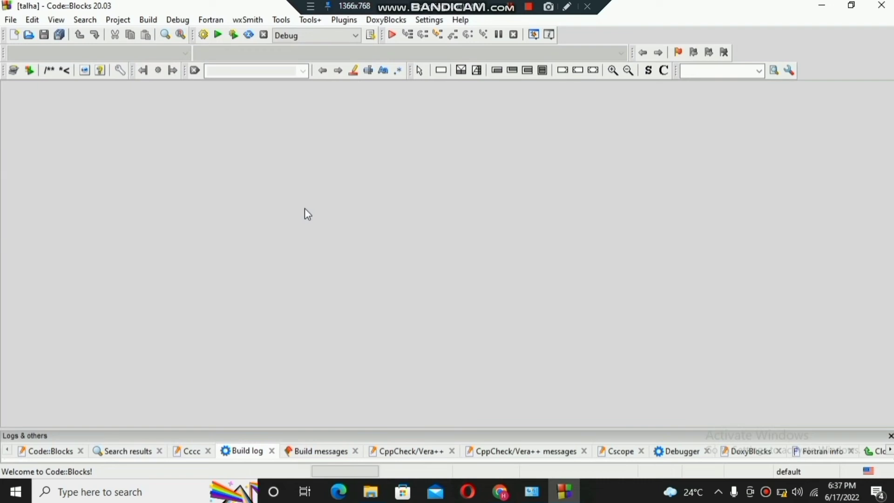
# - Open the main C++ source file from the new project's folder
pyautogui.click(9, 21)
pyautogui.click(38, 57)
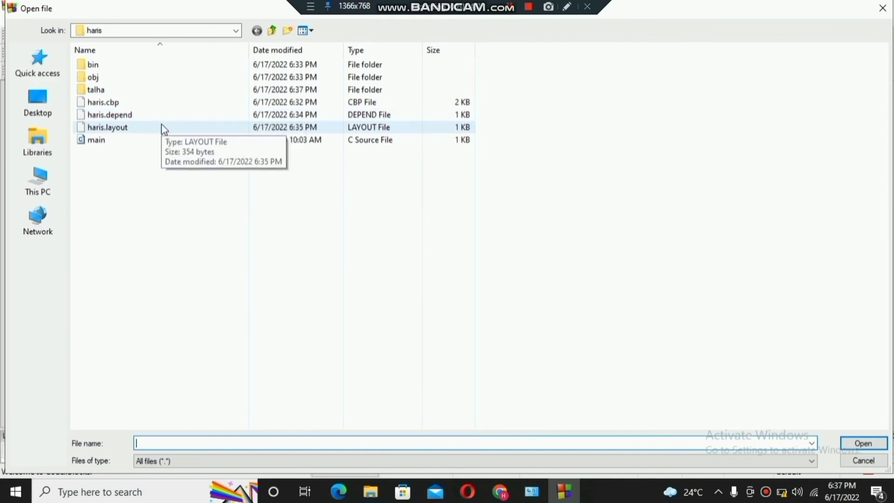
pyautogui.doubleClick(153, 92)
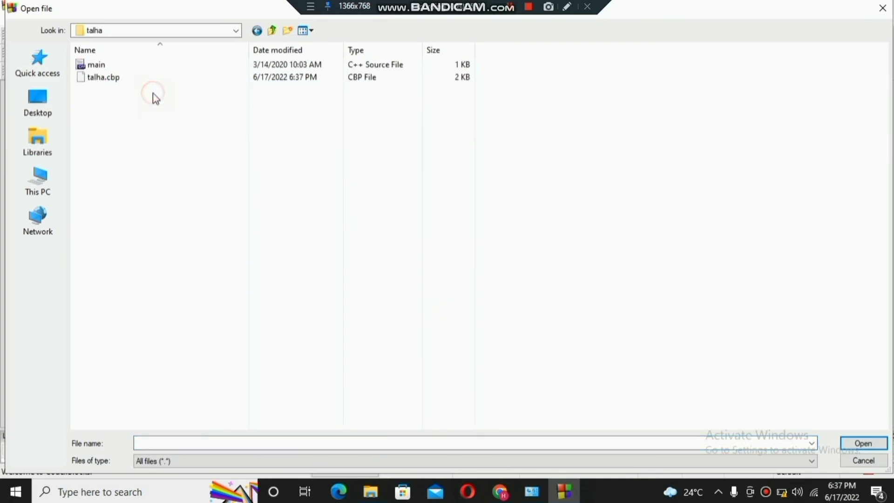
pyautogui.doubleClick(150, 67)
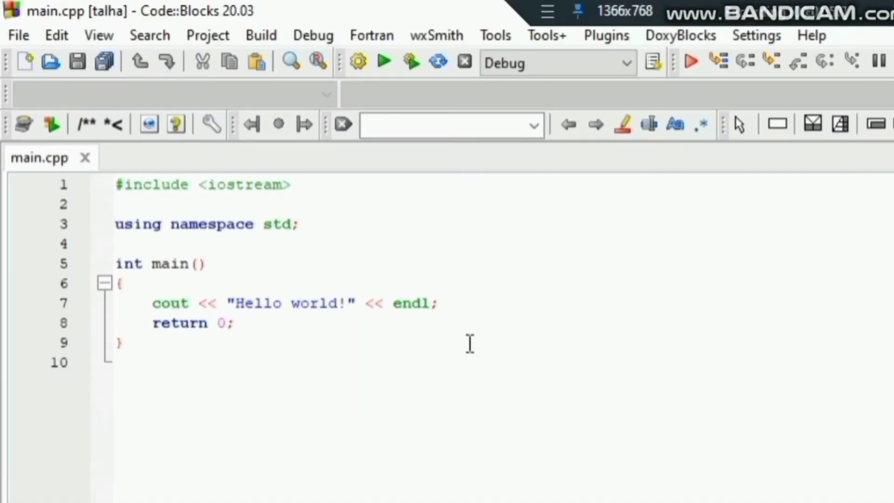
pyautogui.click(158, 205)
pyautogui.moveTo(277, 364); pyautogui.dragTo(70, 186)
pyautogui.click(174, 382)
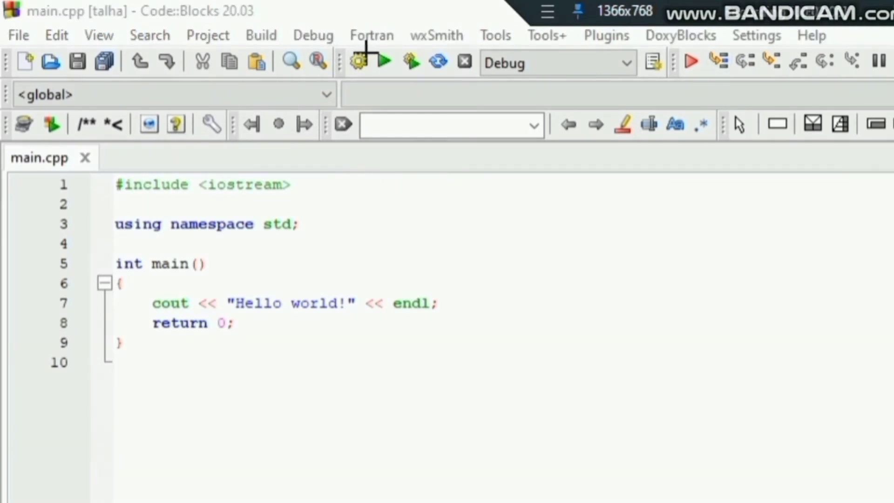
pyautogui.moveTo(372, 46)
pyautogui.mouseDown()
pyautogui.moveTo(381, 66)
pyautogui.moveTo(428, 78)
pyautogui.mouseUp()
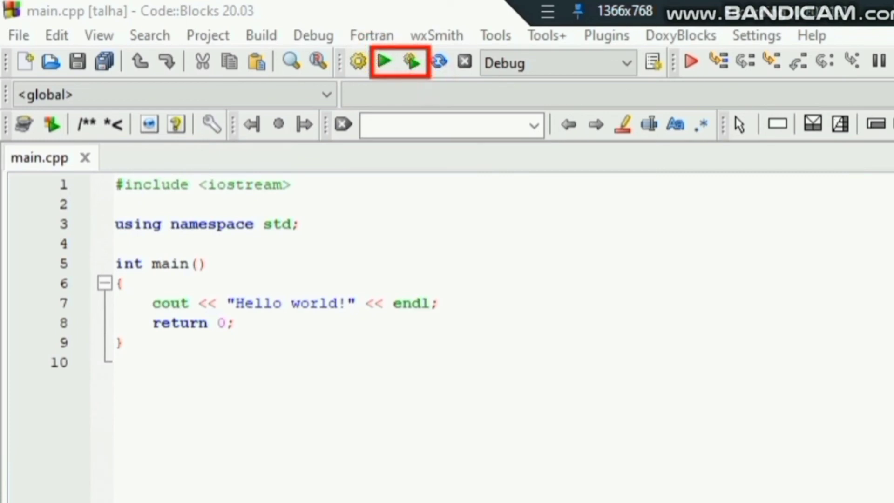
pyautogui.press('Escape')
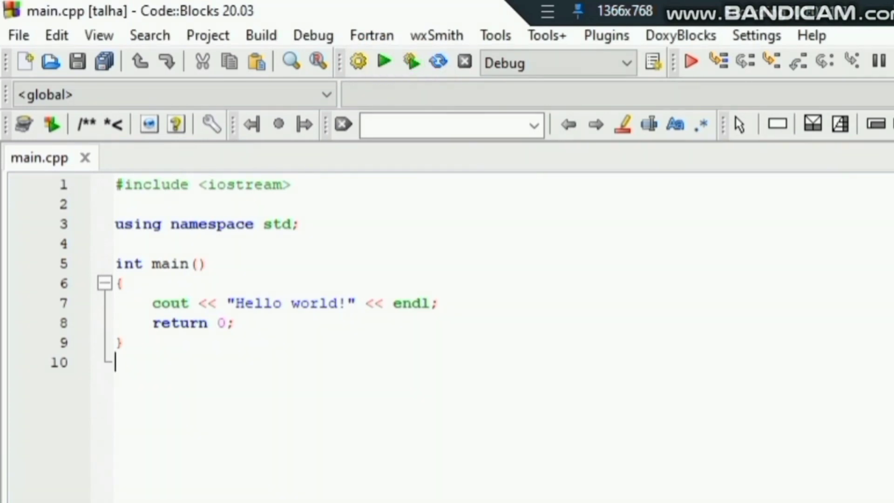
# - Build and run the default Hello world program, check its console output, and close the console window
pyautogui.click(376, 65)
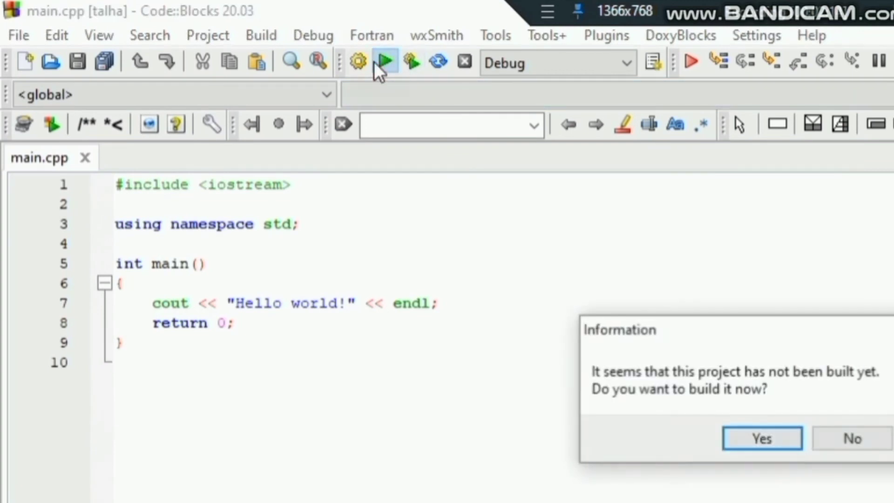
pyautogui.click(755, 429)
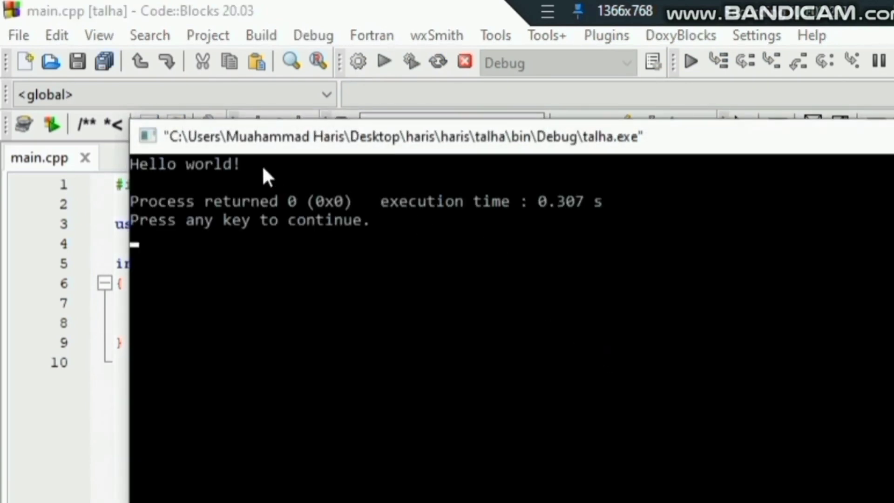
pyautogui.moveTo(241, 155); pyautogui.dragTo(74, 154)
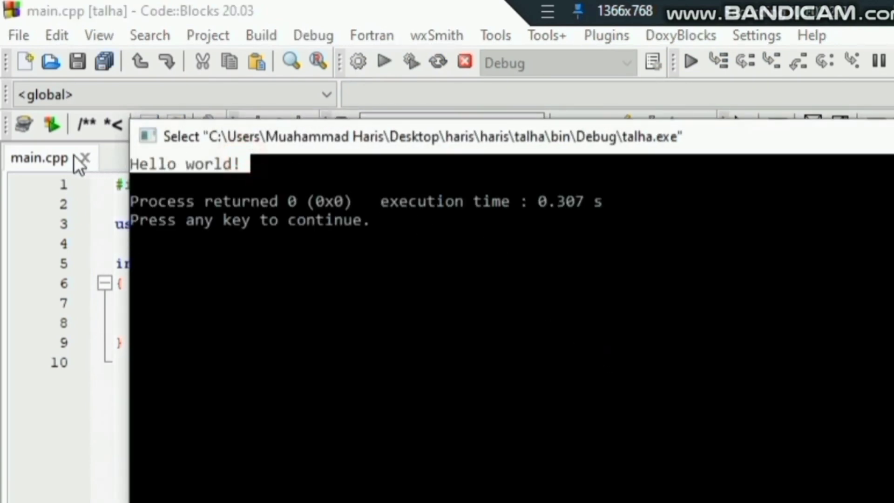
pyautogui.click(306, 260)
pyautogui.hotkey('alt', 'F4')
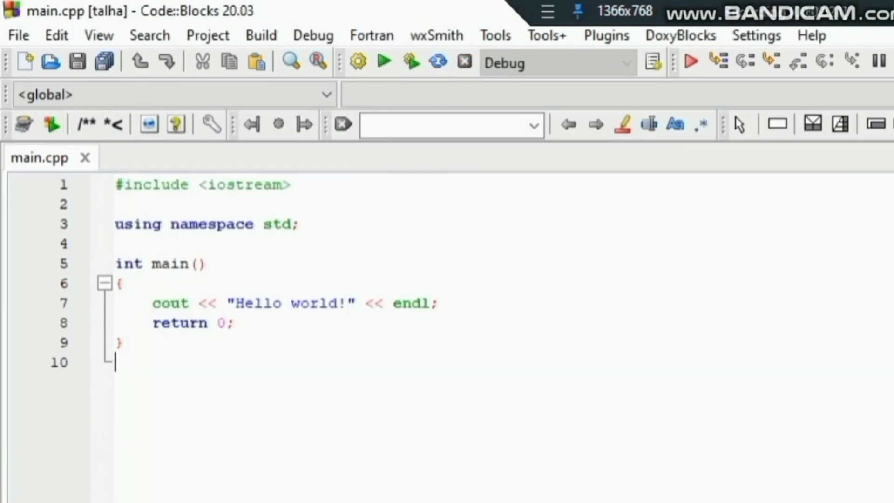
# - Add a line below the Hello world statement in main() containing cout<<iam working on
pyautogui.click(479, 364)
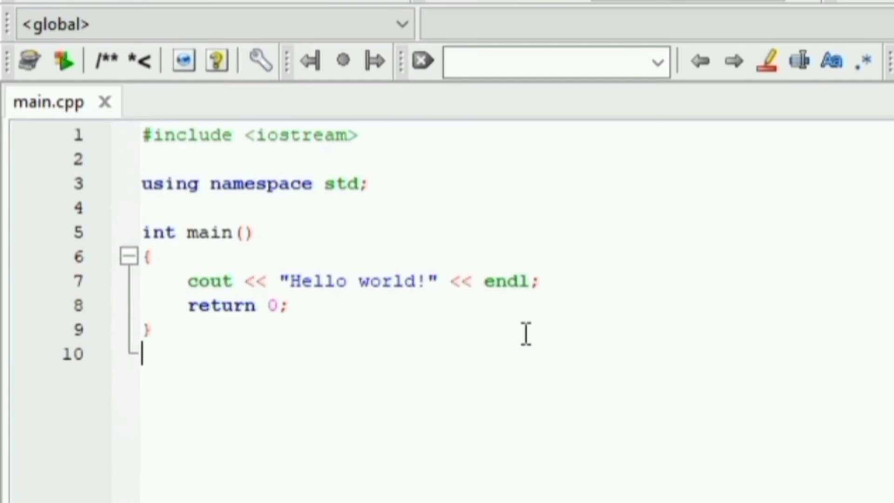
pyautogui.click(579, 289)
pyautogui.press('Return')
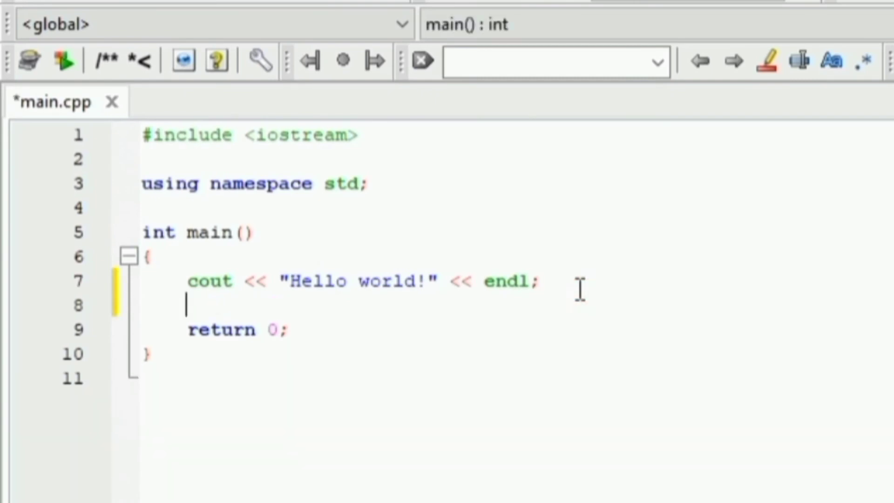
pyautogui.write('cout')
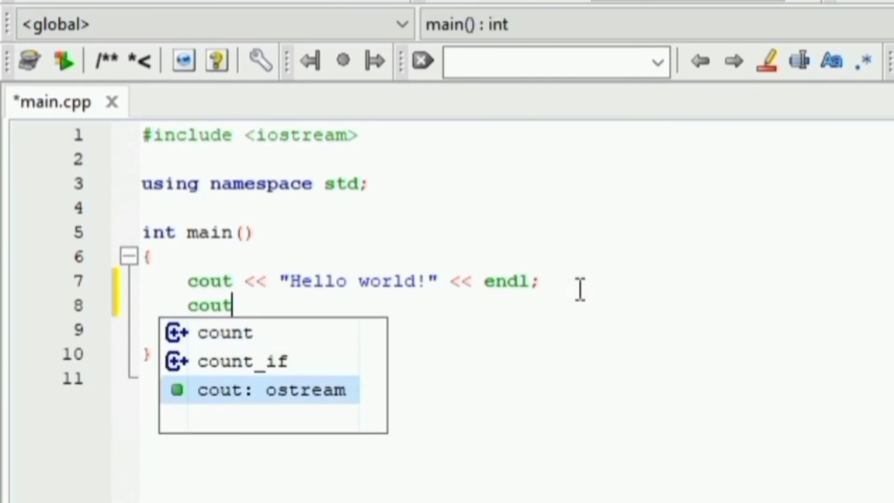
pyautogui.press('Escape')
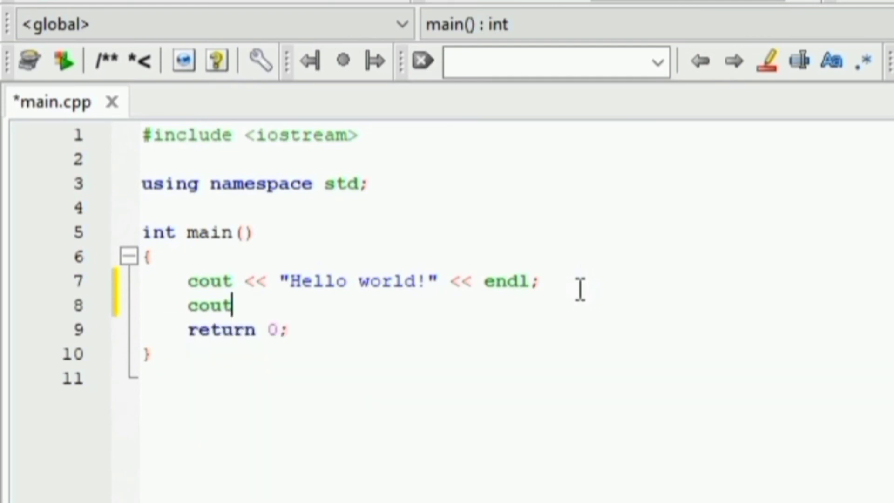
pyautogui.write('<<iam ')
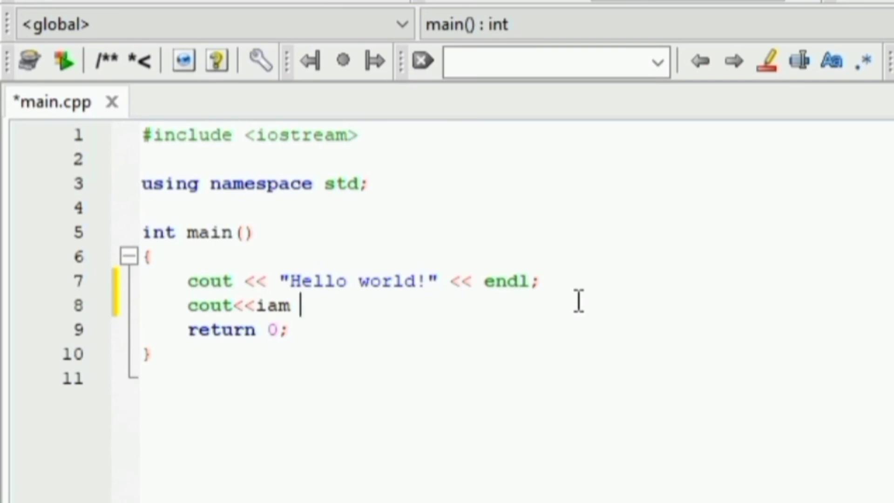
pyautogui.write('worki')
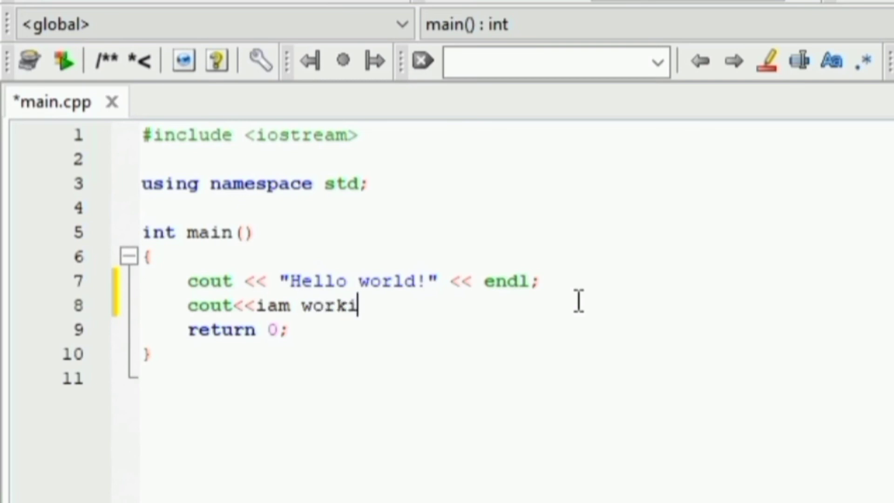
pyautogui.write('ng on')
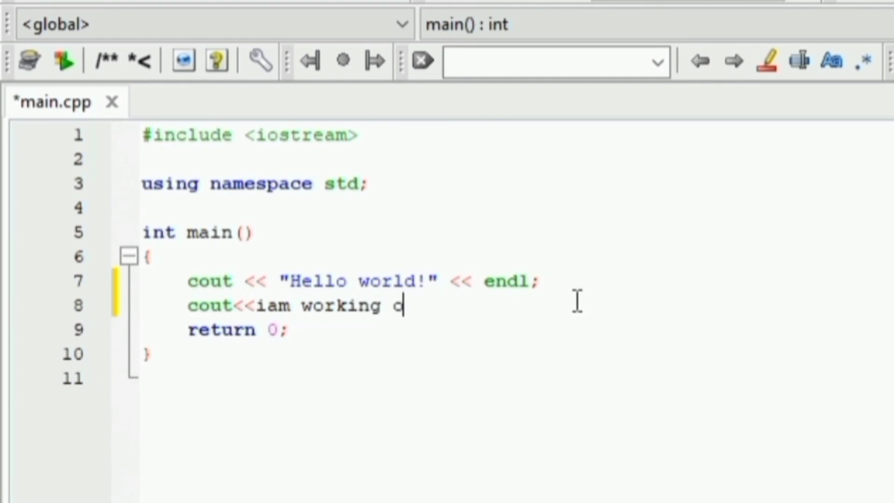
# - Insert the missing opening quotation mark before "iam" in the new cout statement
pyautogui.press('Left')
pyautogui.press('Left')
pyautogui.press('Left')
pyautogui.press('Left')
pyautogui.press('Left')
pyautogui.press('Left')
pyautogui.press('Left')
pyautogui.press('Left')
pyautogui.press('Left')
pyautogui.press('Left')
pyautogui.press('Left')
pyautogui.press('Left')
pyautogui.press('Left')
pyautogui.press('Left')
pyautogui.press('Left')
pyautogui.write('"')
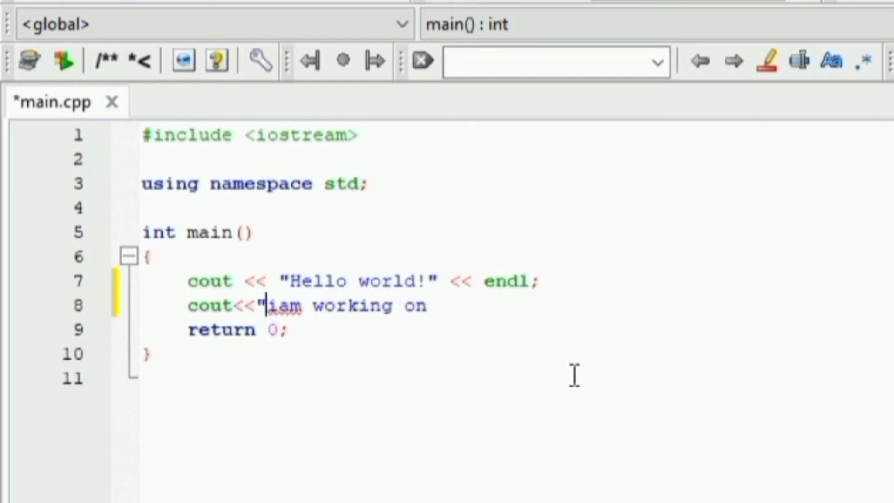
# - Complete the new statement so it reads cout<<"iam working on code blocks"<<endl;
pyautogui.click(456, 311)
pyautogui.write('code bloc')
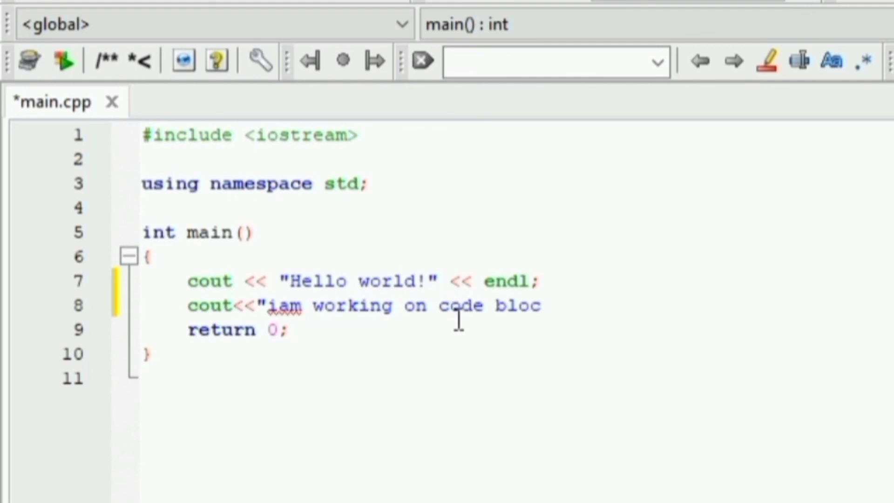
pyautogui.write('l')
pyautogui.press('BackSpace')
pyautogui.write('ks"<<')
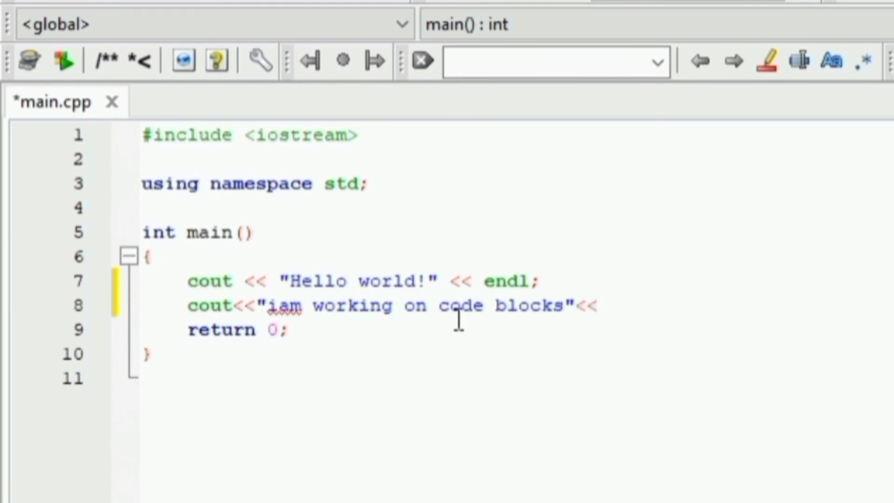
pyautogui.write('endl;')
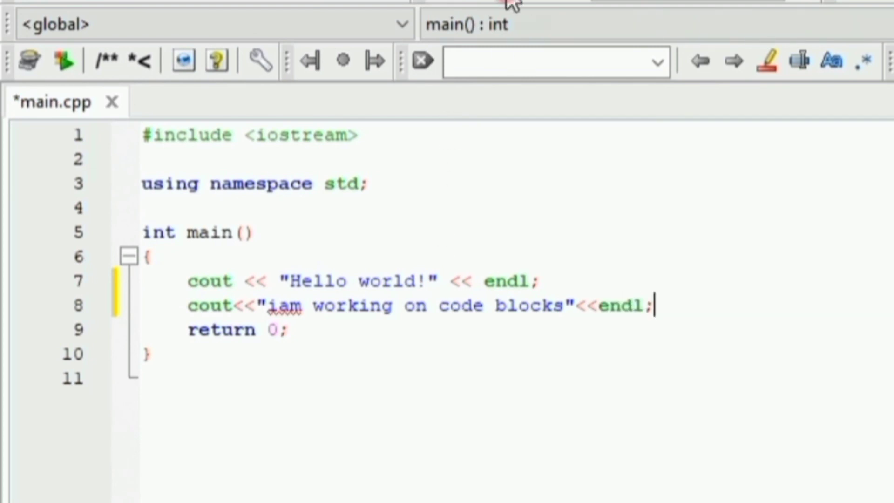
# - Save, rebuild and run the program, check the new output line, and move the console window away from the code
pyautogui.hotkey('ctrl', 's')
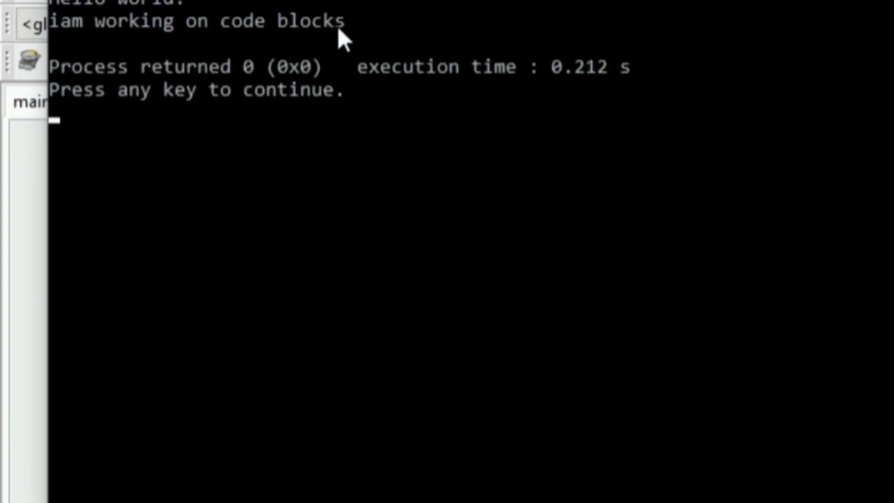
pyautogui.moveTo(345, 20); pyautogui.dragTo(1, 5)
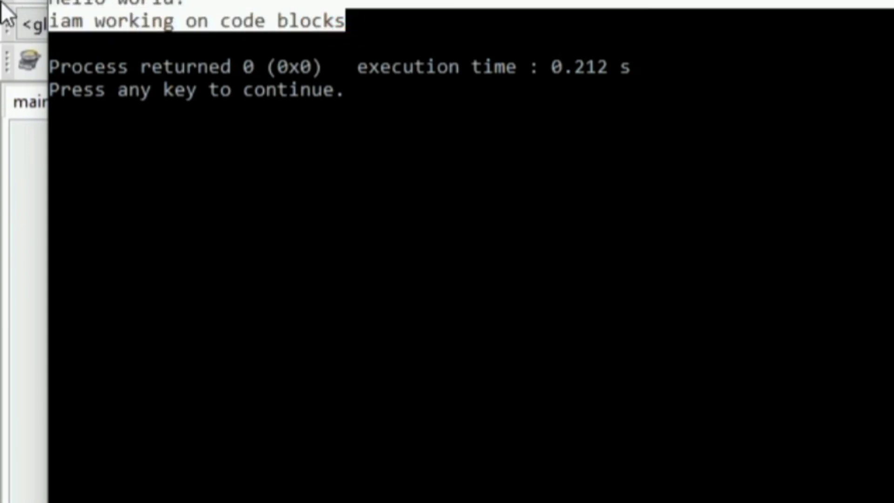
pyautogui.click(310, 248)
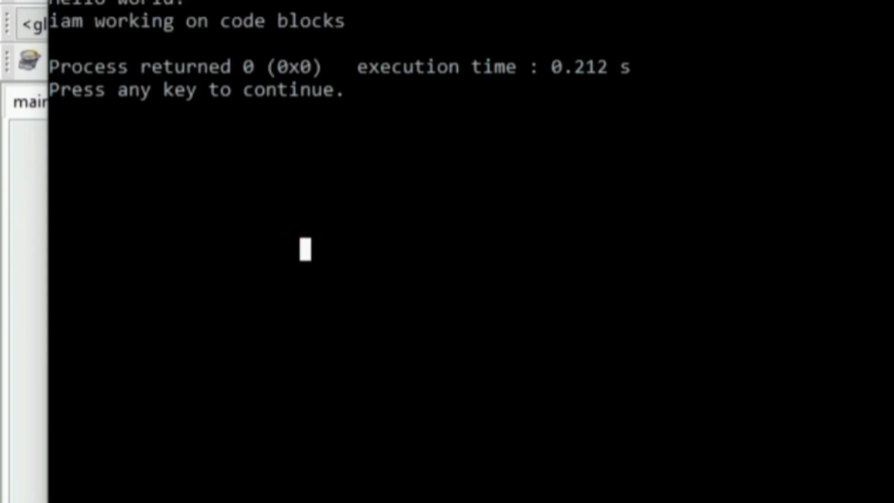
pyautogui.moveTo(791, 0); pyautogui.dragTo(803, 29)
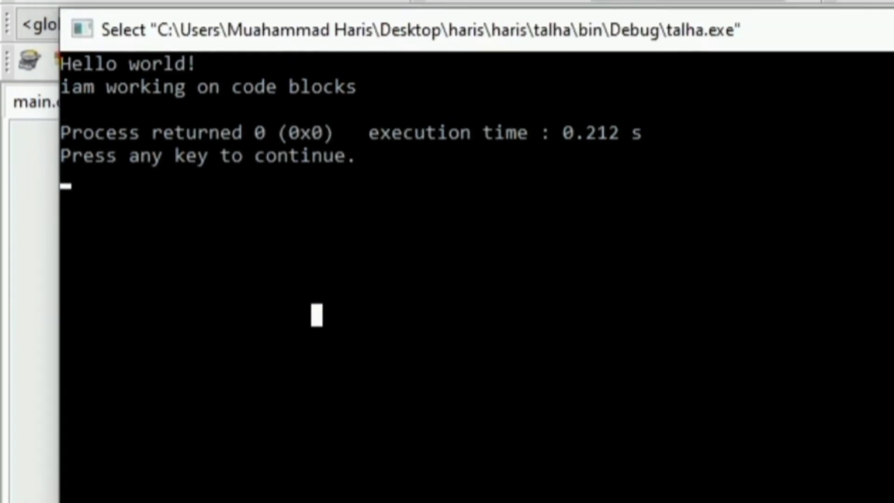
pyautogui.moveTo(465, 30); pyautogui.dragTo(833, 122)
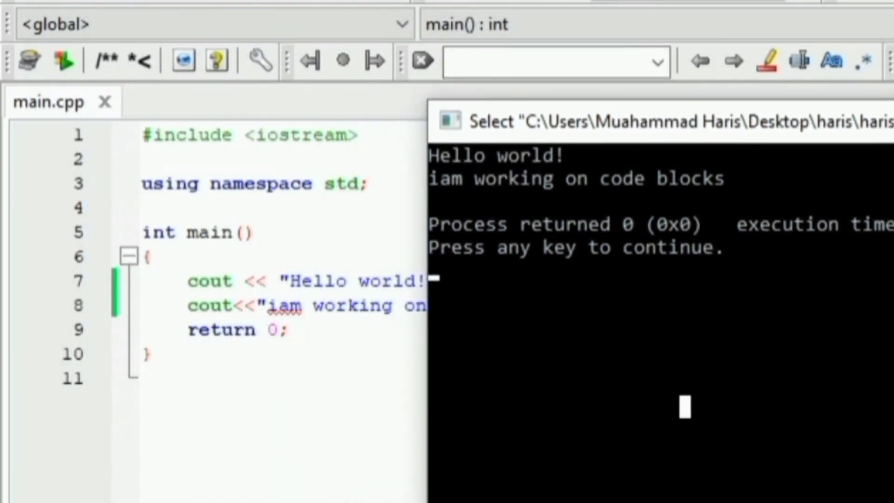
pyautogui.moveTo(590, 121); pyautogui.dragTo(893, 122)
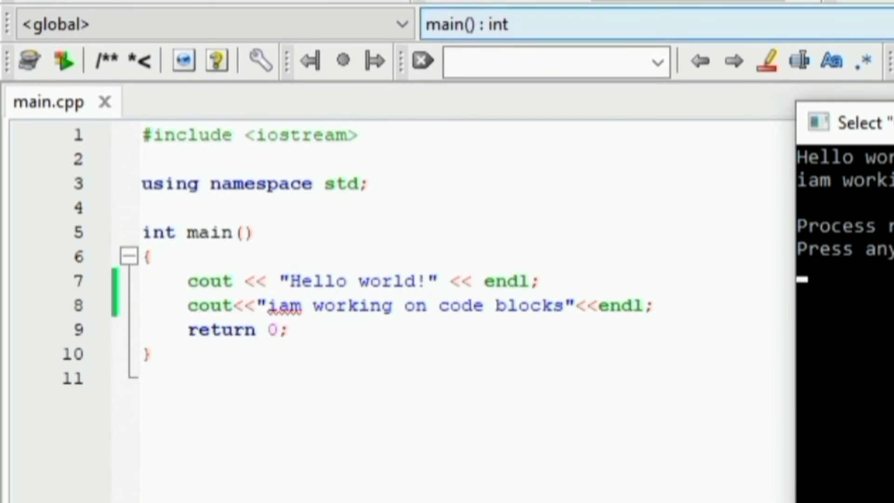